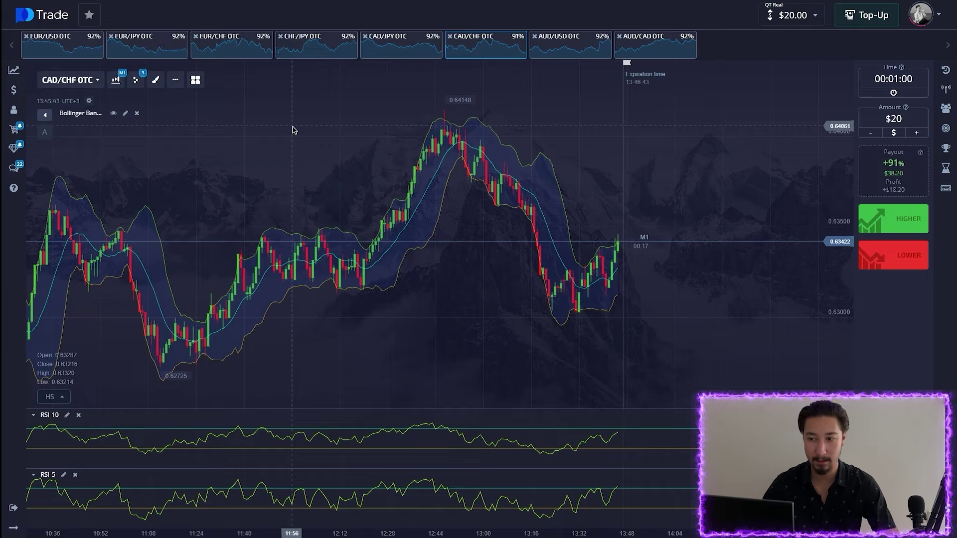
Step: Open the Bollinger Bands settings to show Period 13 and Deviation 2
{"action": "left_click", "coordinate": [125, 113]}
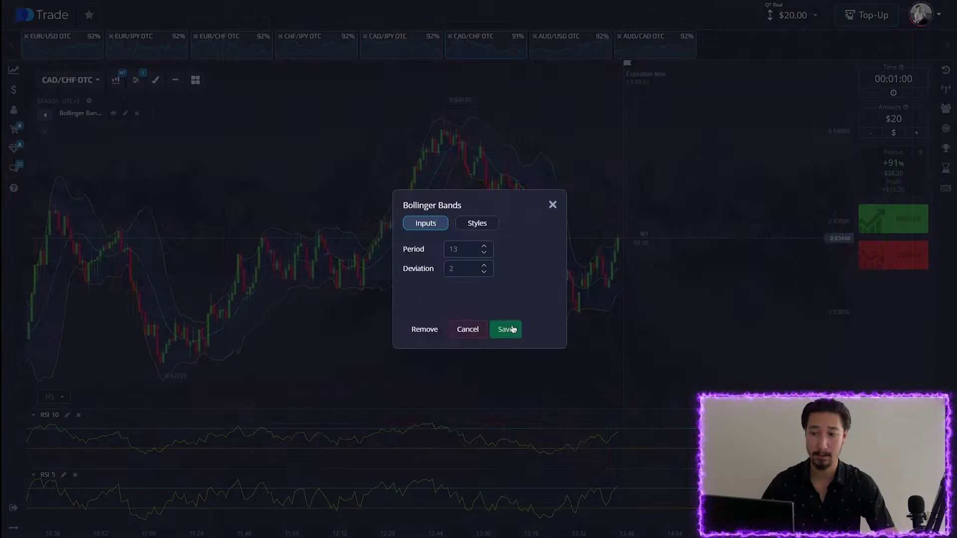
Step: Save Bollinger Bands at Period 13, Deviation 2 and scroll to the RSI 10 and RSI 5 panes
{"action": "left_click", "coordinate": [573, 433]}
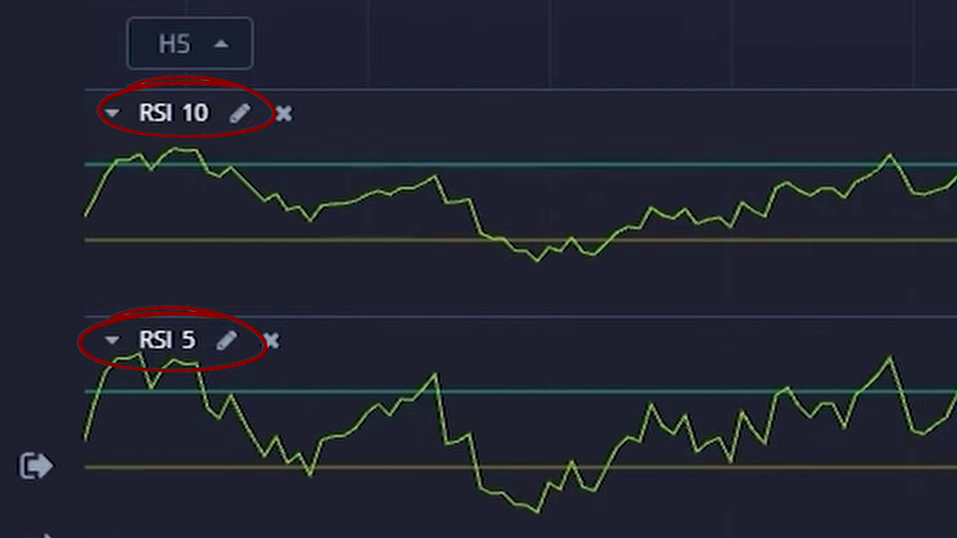
{"action": "scroll", "coordinate": [518, 323], "scroll_direction": "down", "scroll_amount": 3}
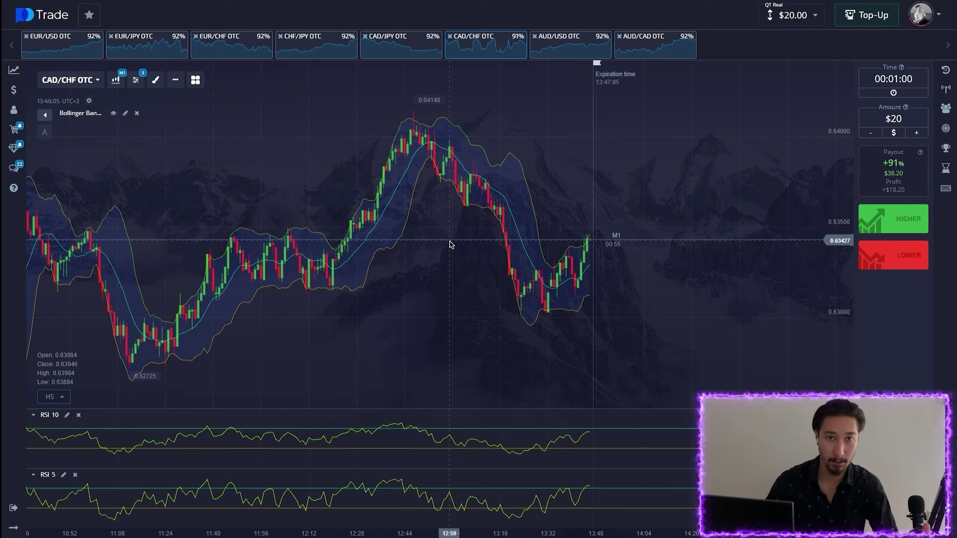
Step: Pan back to older candles, then bring up the AUD/USD OTC chart at 92% payout
{"action": "left_click_drag", "start_coordinate": [445, 234], "coordinate": [470, 234]}
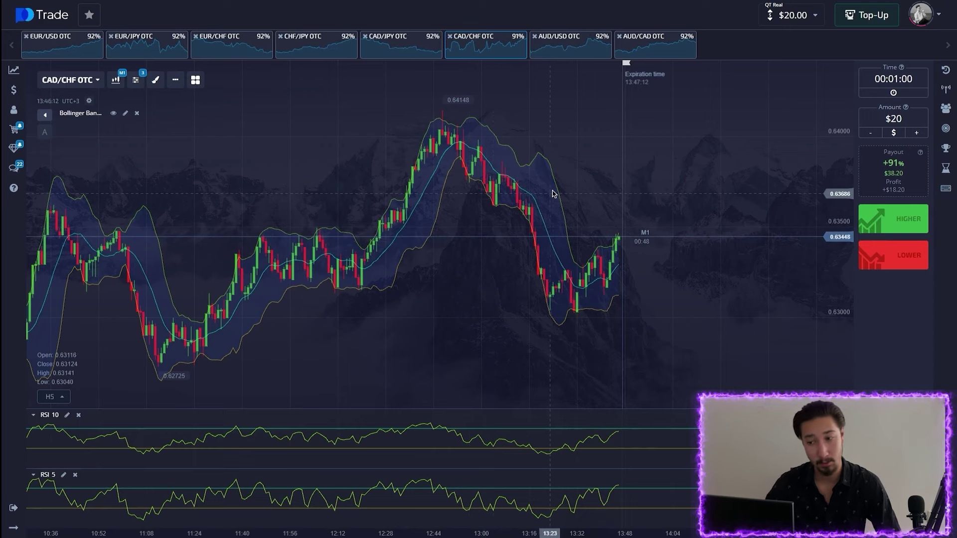
{"action": "left_click", "coordinate": [568, 44]}
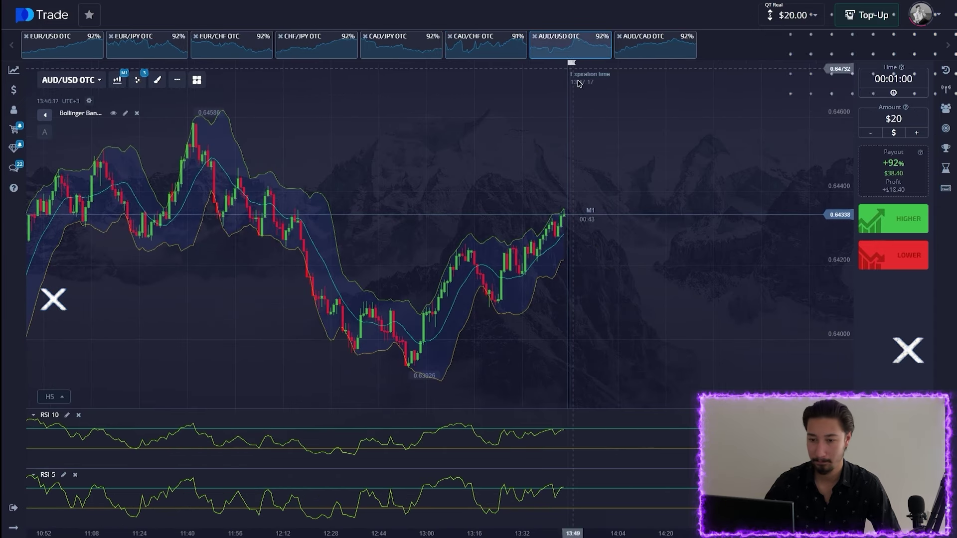
Step: Switch to the AUD/CAD OTC chart and pan to the recent candles
{"action": "left_click", "coordinate": [664, 41]}
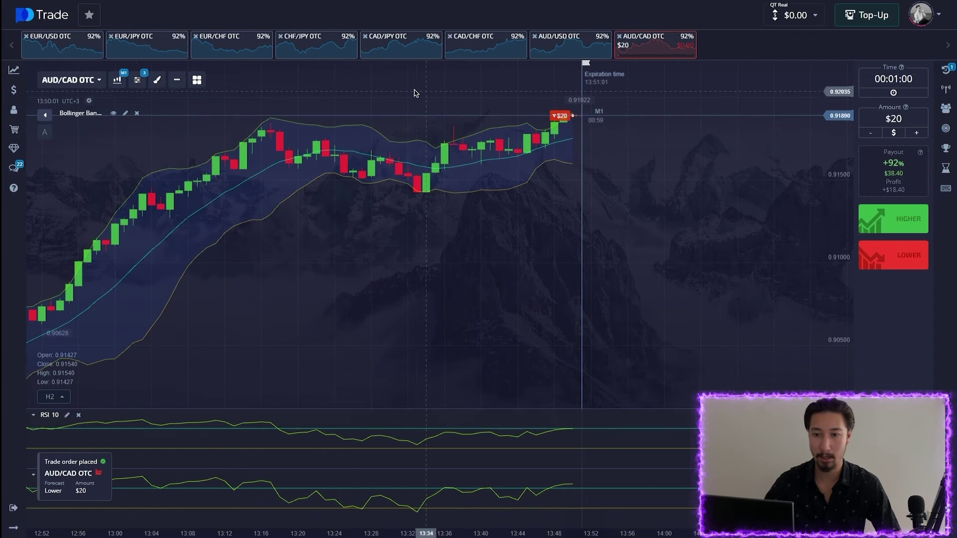
{"action": "left_click_drag", "start_coordinate": [496, 102], "coordinate": [411, 274]}
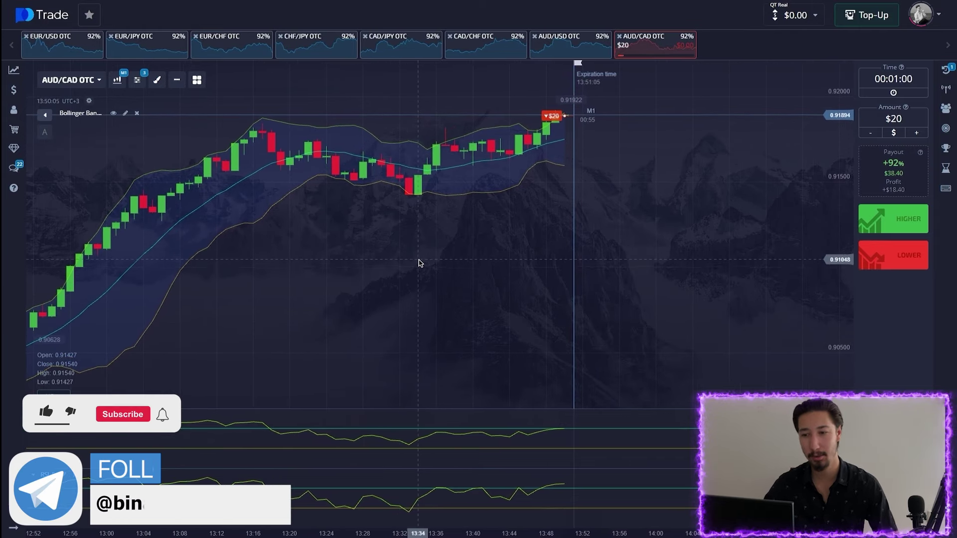
{"action": "mouse_move", "coordinate": [422, 241]}
{"action": "left_mouse_down"}
{"action": "mouse_move", "coordinate": [406, 235]}
{"action": "mouse_move", "coordinate": [417, 250]}
{"action": "left_mouse_up"}
Step: Capture the chart and draw a yellow resistance line with an arrow to the latest candle
{"action": "key", "text": "Print"}
{"action": "left_click_drag", "start_coordinate": [226, 82], "coordinate": [480, 293]}
{"action": "left_click_drag", "start_coordinate": [548, 338], "coordinate": [809, 532]}
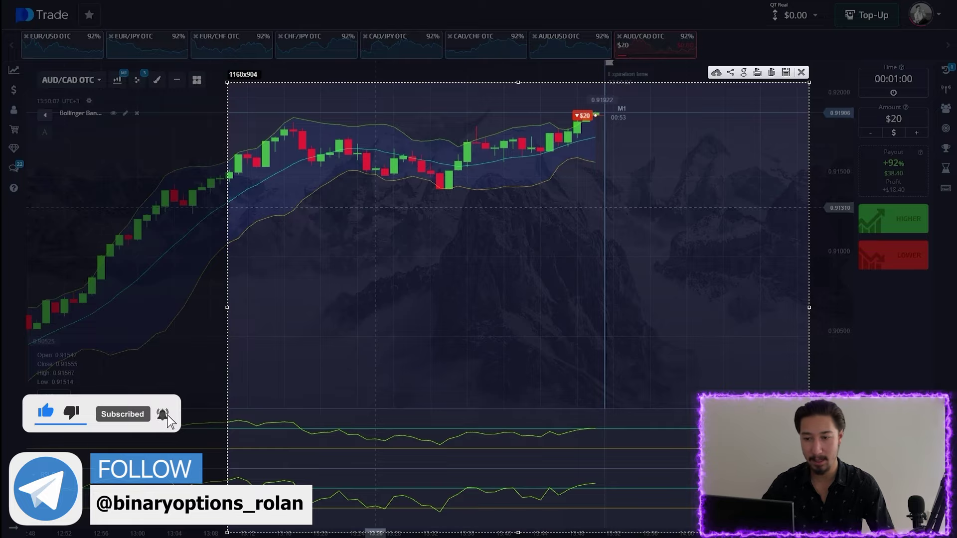
{"action": "left_click_drag", "start_coordinate": [292, 123], "coordinate": [648, 127]}
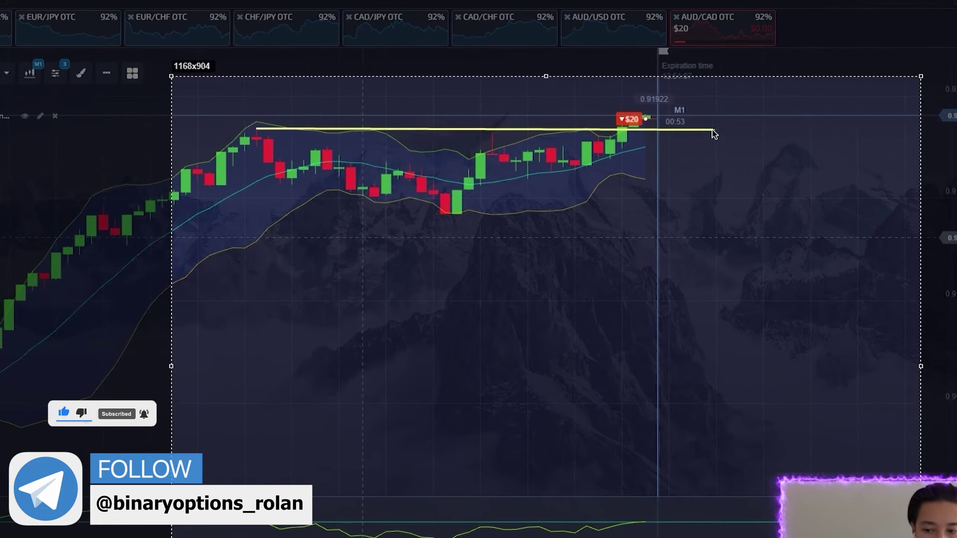
{"action": "left_click_drag", "start_coordinate": [712, 131], "coordinate": [697, 125]}
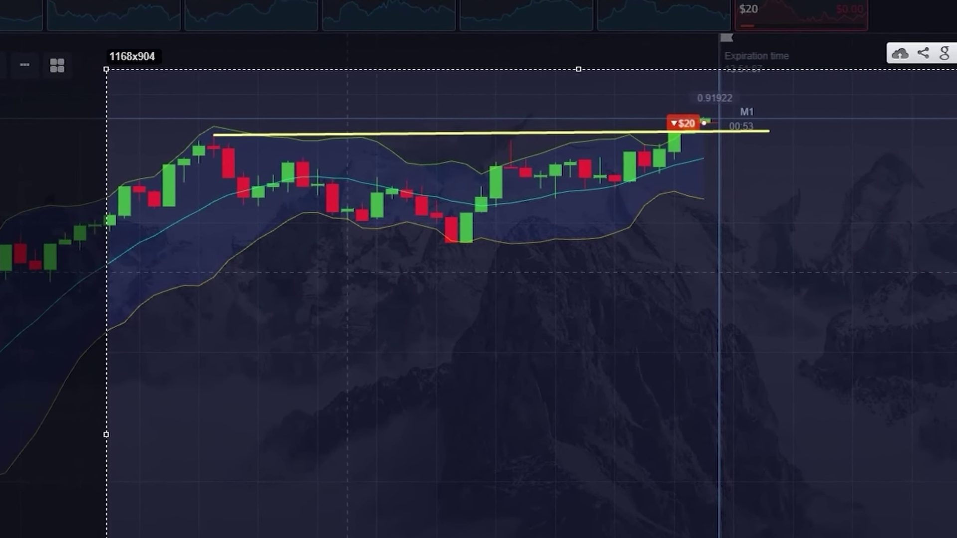
{"action": "mouse_move", "coordinate": [214, 133]}
{"action": "left_mouse_down"}
{"action": "mouse_move", "coordinate": [695, 114]}
{"action": "mouse_move", "coordinate": [819, 166]}
{"action": "left_mouse_up"}
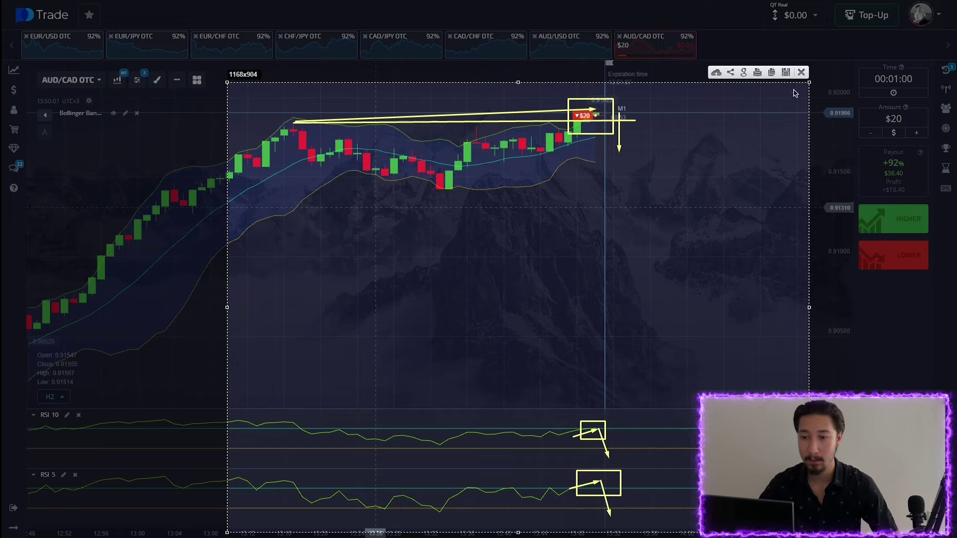
Step: Close the annotated screenshot and wait for the AUD/CAD trade to pay out $38.40
{"action": "left_click", "coordinate": [800, 72]}
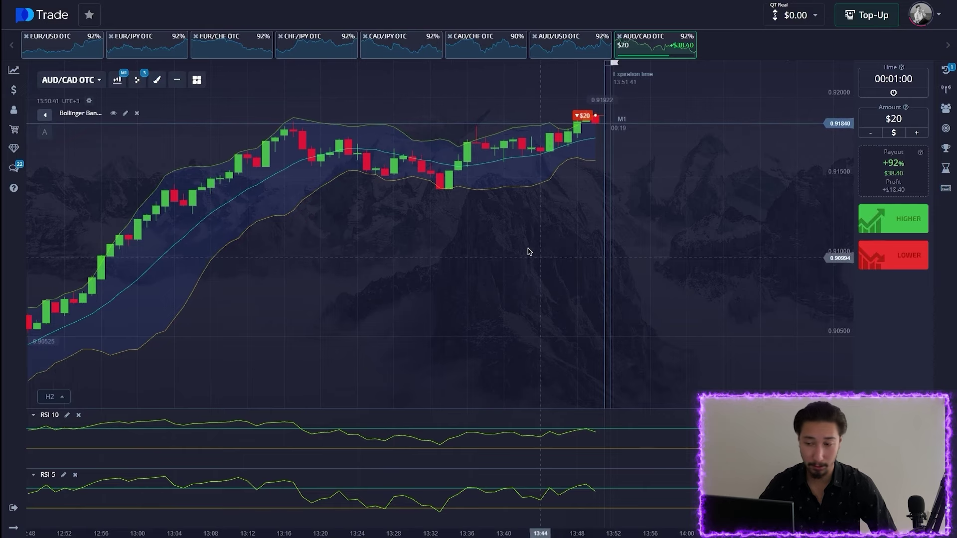
{"action": "scroll", "coordinate": [537, 218], "scroll_direction": "up", "scroll_amount": 1}
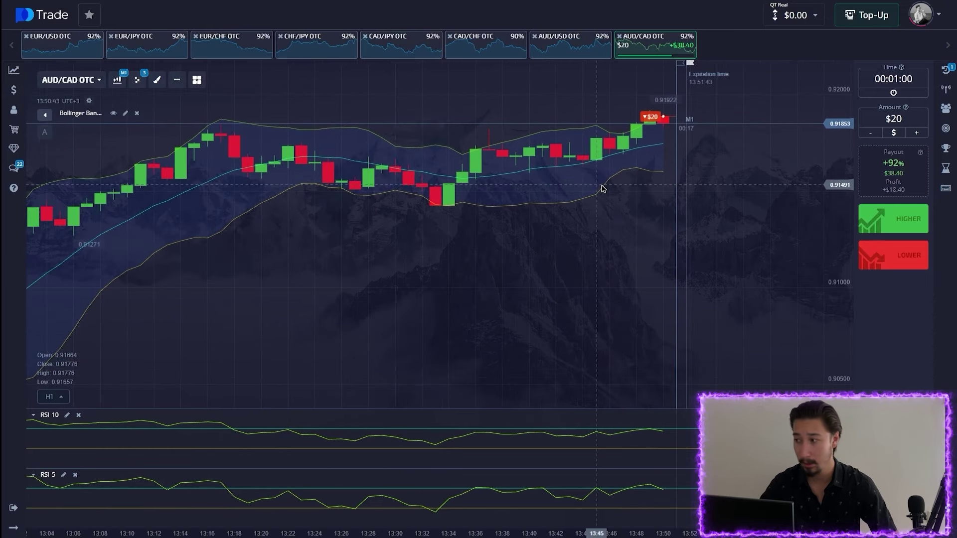
{"action": "scroll", "coordinate": [489, 222], "scroll_direction": "up", "scroll_amount": 1}
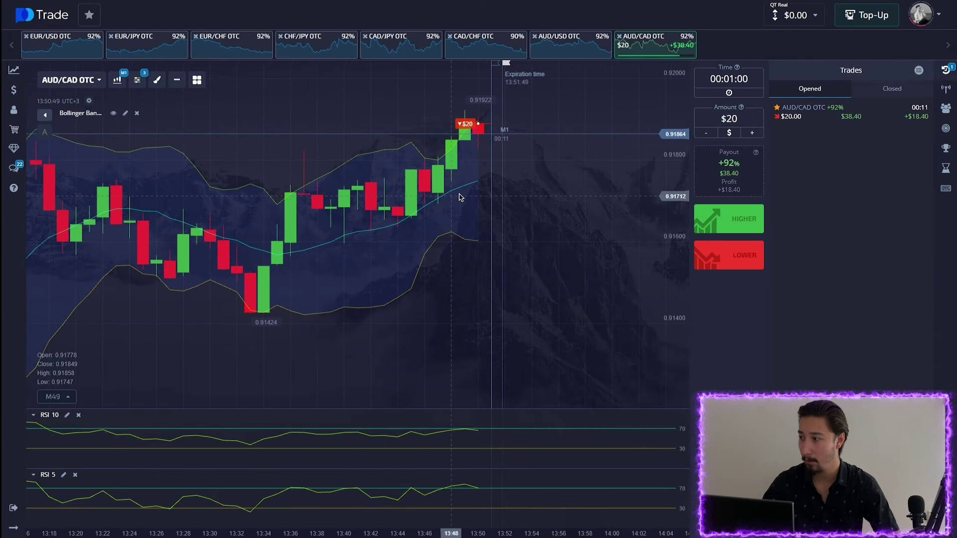
{"action": "scroll", "coordinate": [458, 196], "scroll_direction": "up", "scroll_amount": 2}
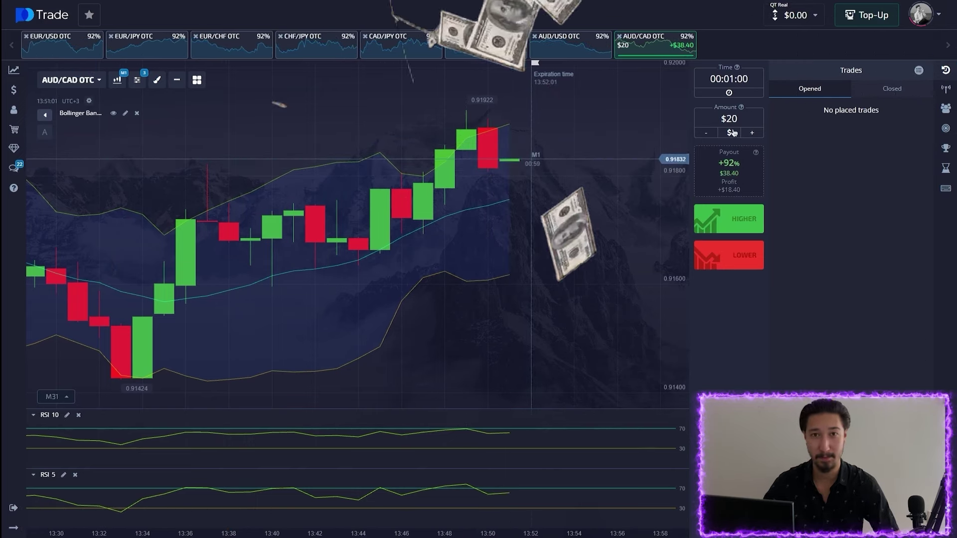
Step: Change the trade amount to $38
{"action": "left_click", "coordinate": [746, 120]}
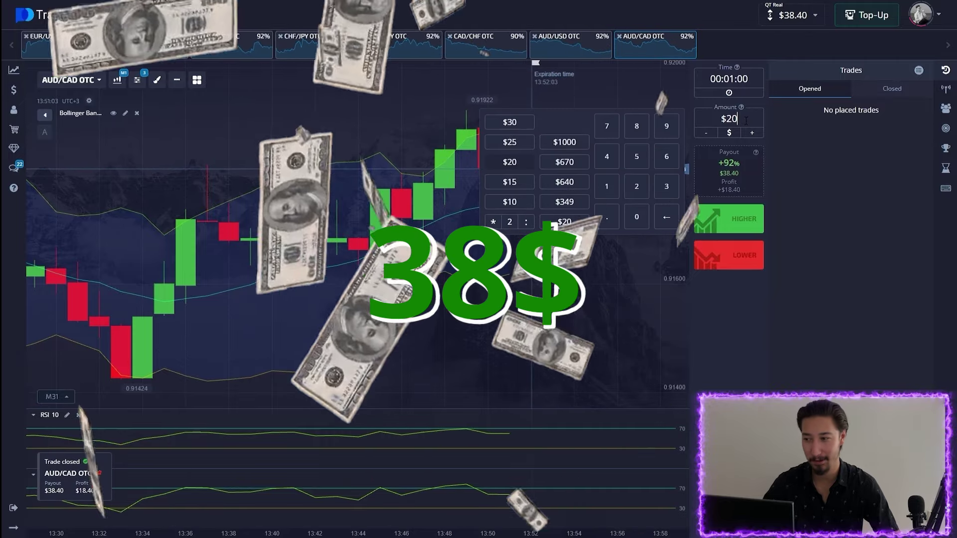
{"action": "type", "text": "38"}
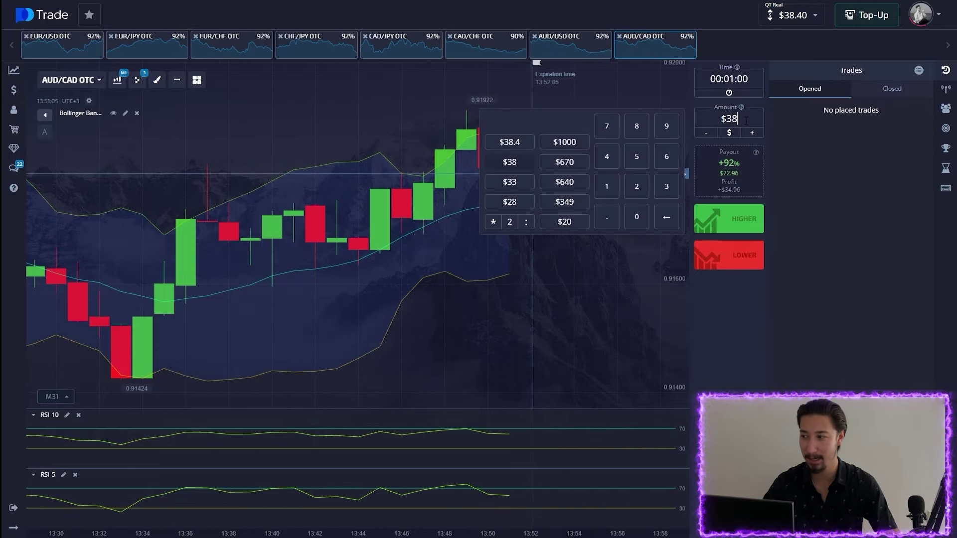
{"action": "left_click", "coordinate": [551, 306]}
{"action": "scroll", "coordinate": [466, 274], "scroll_direction": "down", "scroll_amount": 5}
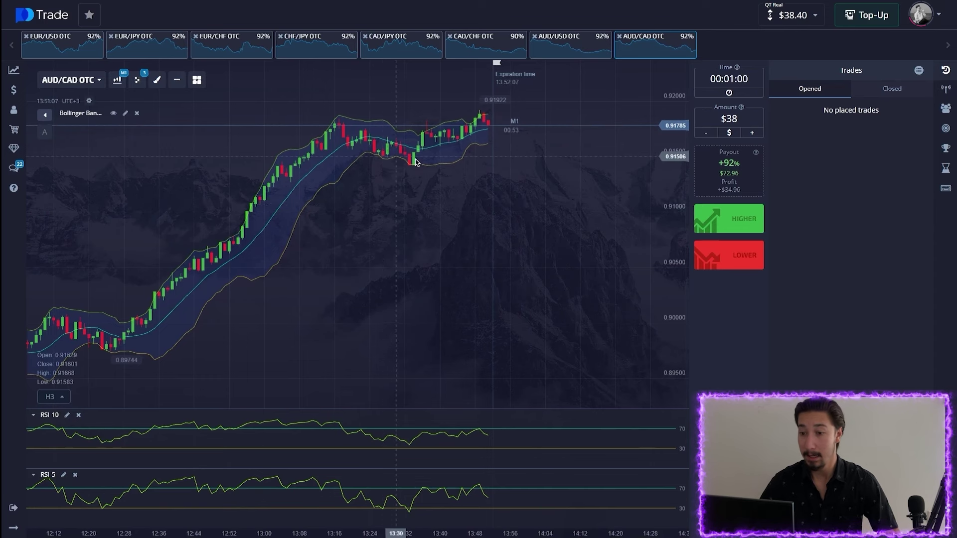
{"action": "scroll", "coordinate": [453, 154], "scroll_direction": "up", "scroll_amount": 1}
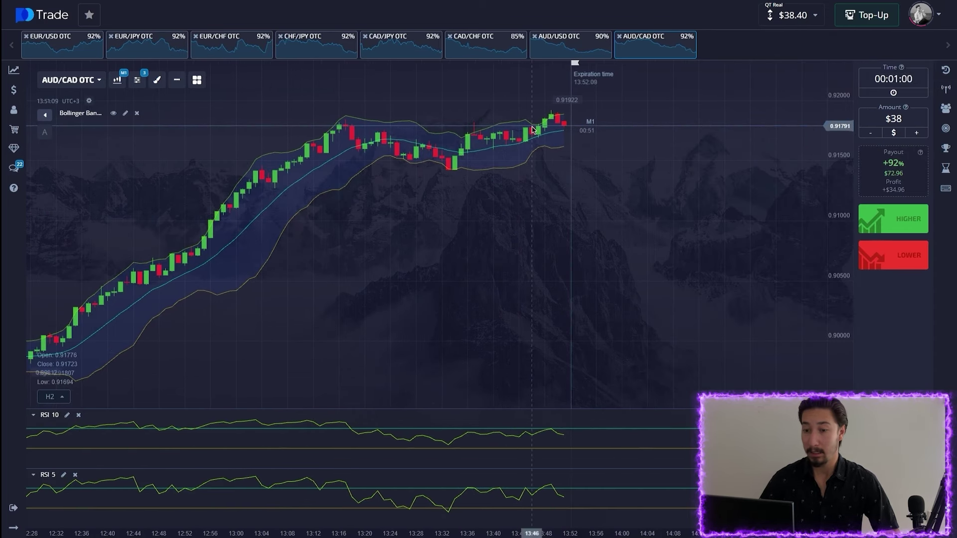
{"action": "scroll", "coordinate": [662, 155], "scroll_direction": "up", "scroll_amount": 1}
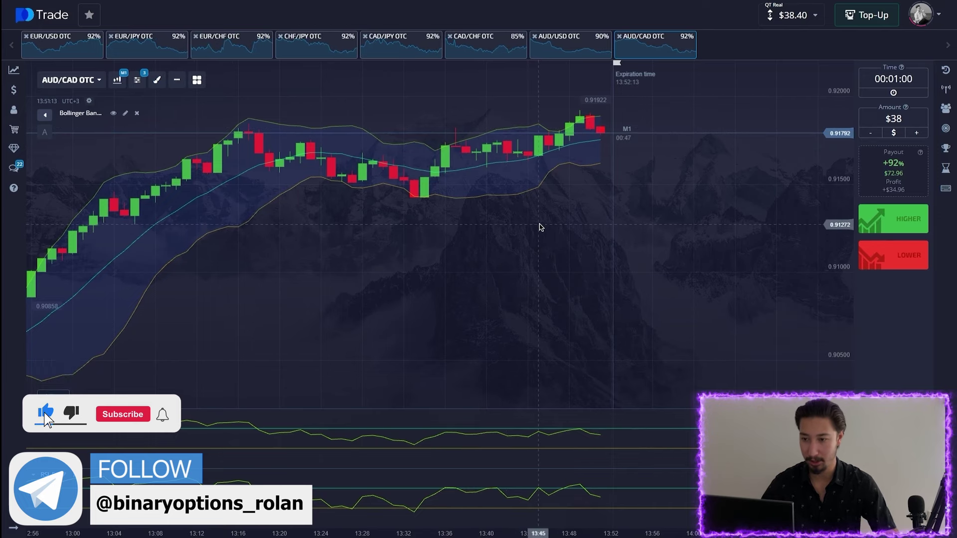
{"action": "scroll", "coordinate": [548, 221], "scroll_direction": "down", "scroll_amount": 1}
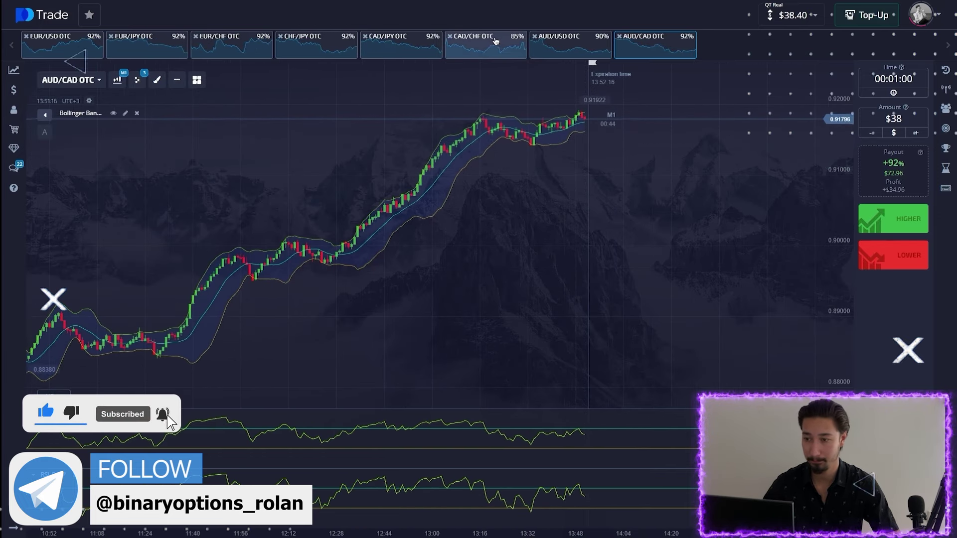
{"action": "left_click", "coordinate": [492, 41]}
Step: Switch to AUD/USD OTC and place a $38 Higher trade
{"action": "left_click", "coordinate": [570, 43]}
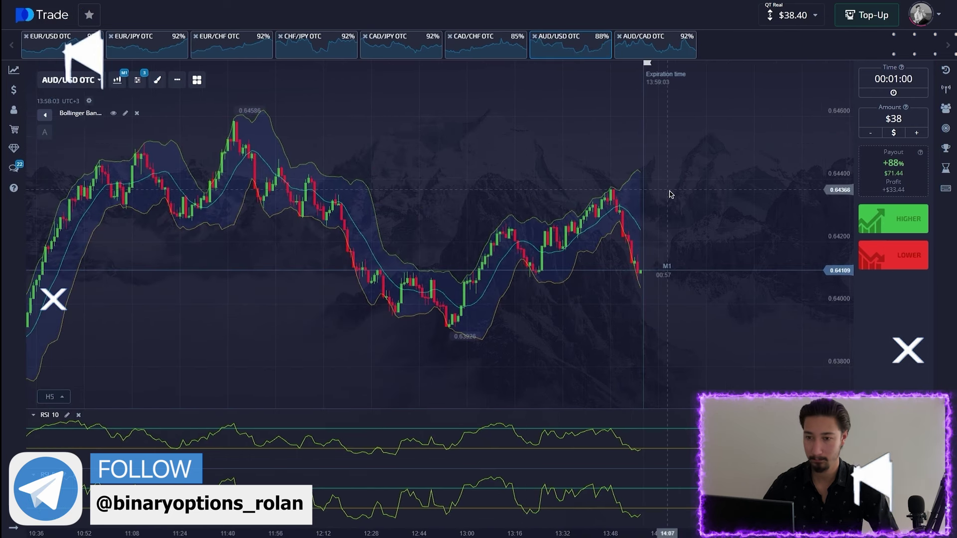
{"action": "scroll", "coordinate": [277, 281], "scroll_direction": "up", "scroll_amount": 2}
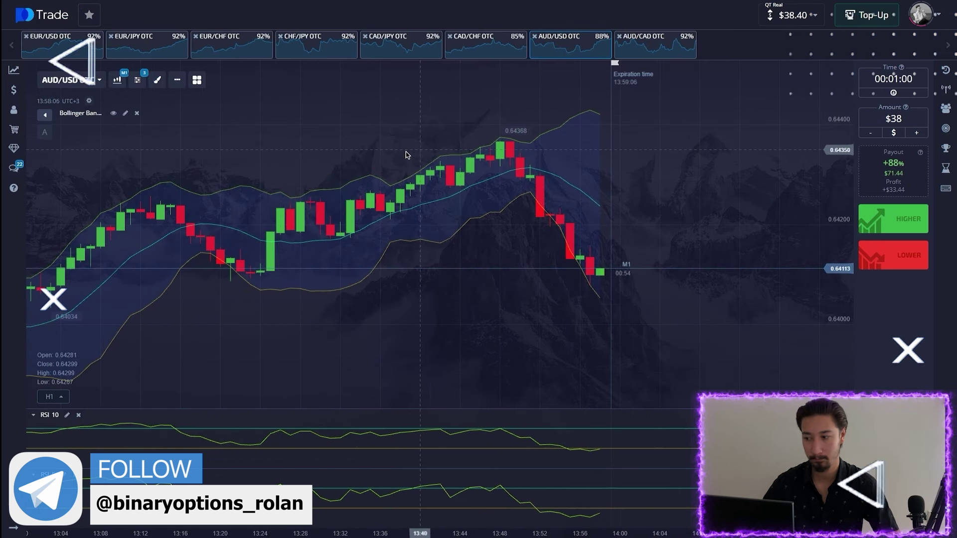
{"action": "key", "text": "shift+w"}
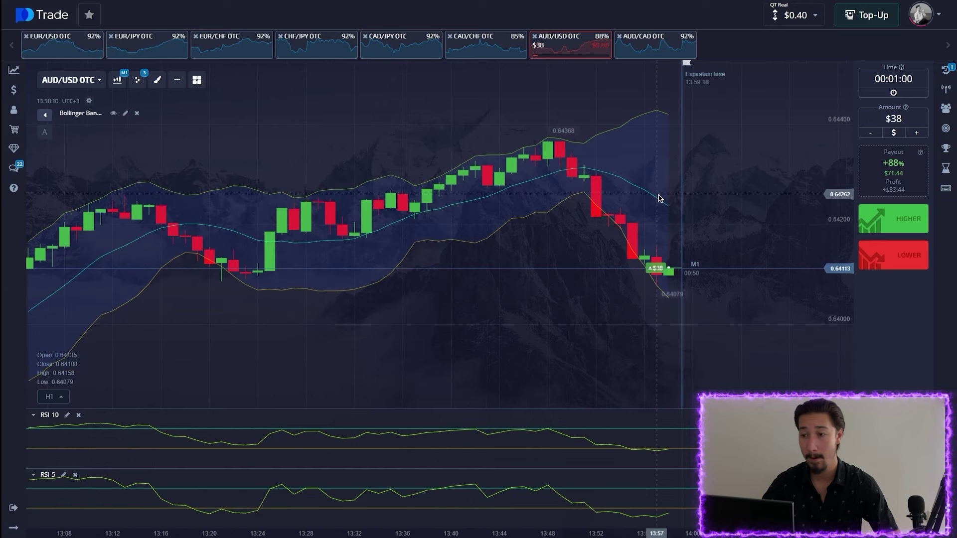
{"action": "scroll", "coordinate": [650, 188], "scroll_direction": "up", "scroll_amount": 2}
{"action": "scroll", "coordinate": [666, 188], "scroll_direction": "down", "scroll_amount": 1}
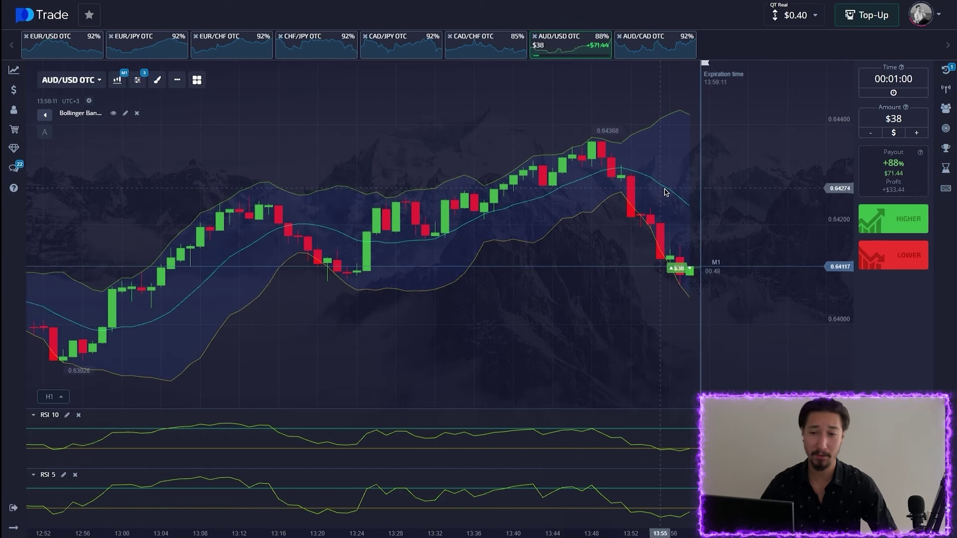
{"action": "scroll", "coordinate": [674, 187], "scroll_direction": "down", "scroll_amount": 1}
{"action": "scroll", "coordinate": [675, 186], "scroll_direction": "down", "scroll_amount": 2}
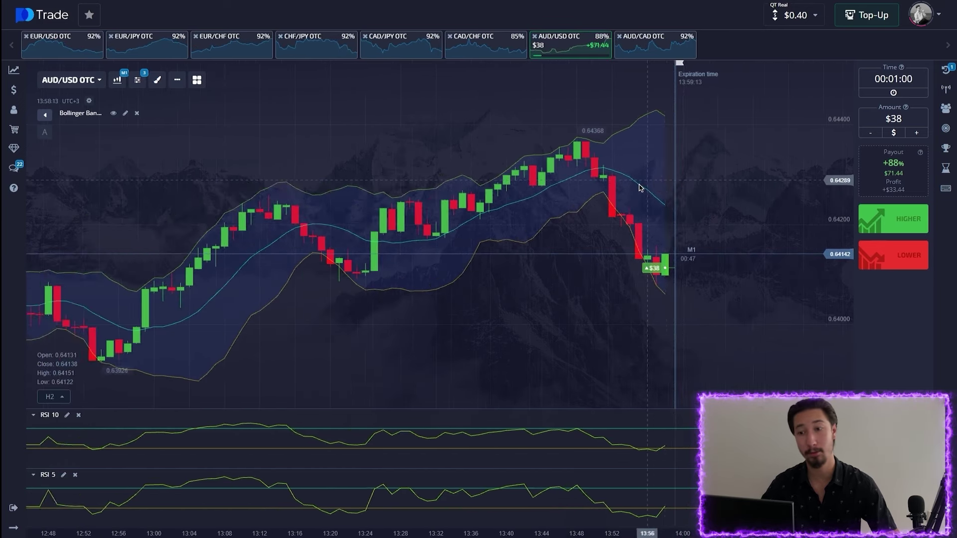
{"action": "scroll", "coordinate": [614, 205], "scroll_direction": "down", "scroll_amount": 1}
{"action": "scroll", "coordinate": [614, 206], "scroll_direction": "up", "scroll_amount": 1}
{"action": "scroll", "coordinate": [613, 195], "scroll_direction": "up", "scroll_amount": 1}
{"action": "scroll", "coordinate": [612, 185], "scroll_direction": "up", "scroll_amount": 1}
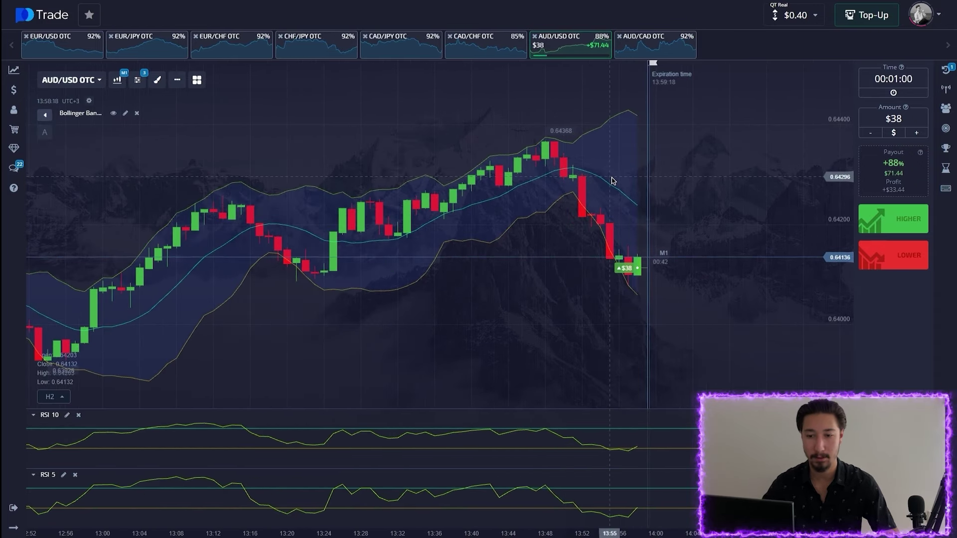
Step: Capture the chart and box the support level, latest candles and RSI 10 end in yellow
{"action": "key", "text": "Print"}
{"action": "left_click_drag", "start_coordinate": [124, 107], "coordinate": [870, 519]}
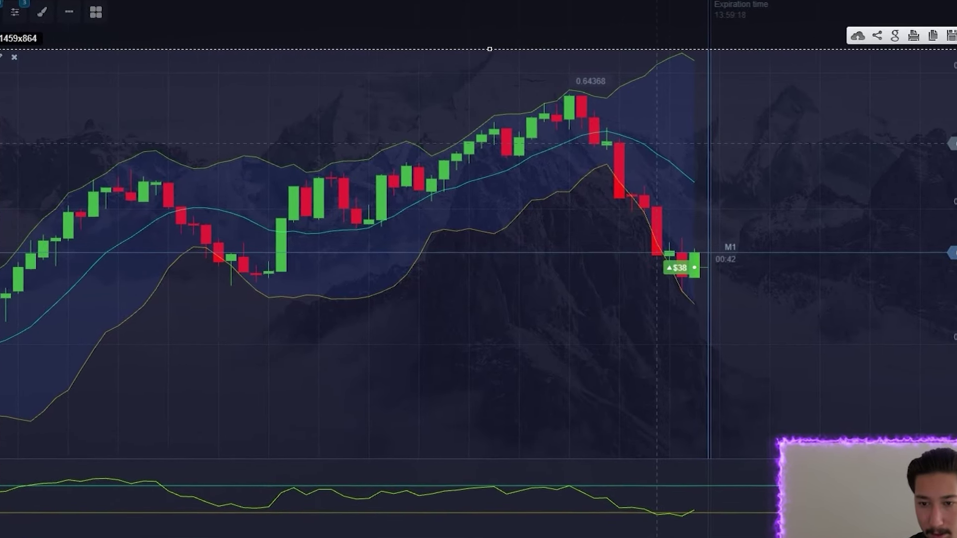
{"action": "left_click_drag", "start_coordinate": [175, 294], "coordinate": [702, 277]}
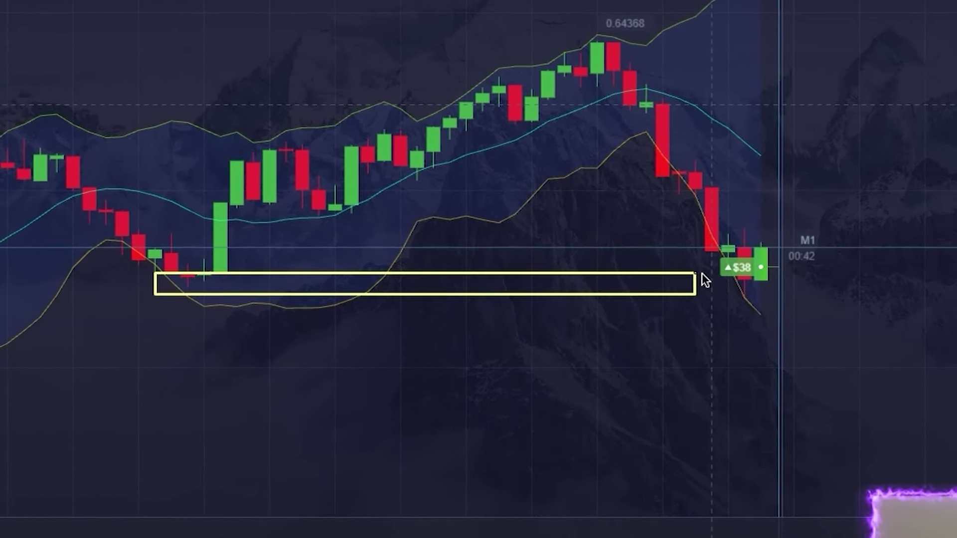
{"action": "mouse_move", "coordinate": [756, 265]}
{"action": "left_mouse_down"}
{"action": "mouse_move", "coordinate": [800, 301]}
{"action": "mouse_move", "coordinate": [830, 298]}
{"action": "mouse_move", "coordinate": [833, 142]}
{"action": "left_mouse_up"}
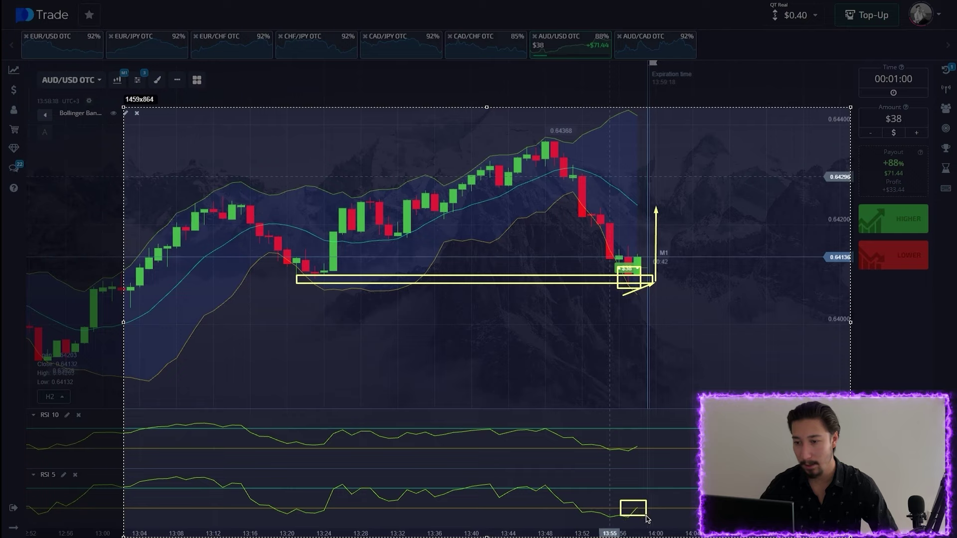
{"action": "mouse_move", "coordinate": [625, 440]}
{"action": "left_mouse_down"}
{"action": "mouse_move", "coordinate": [649, 464]}
{"action": "mouse_move", "coordinate": [651, 415]}
{"action": "left_mouse_up"}
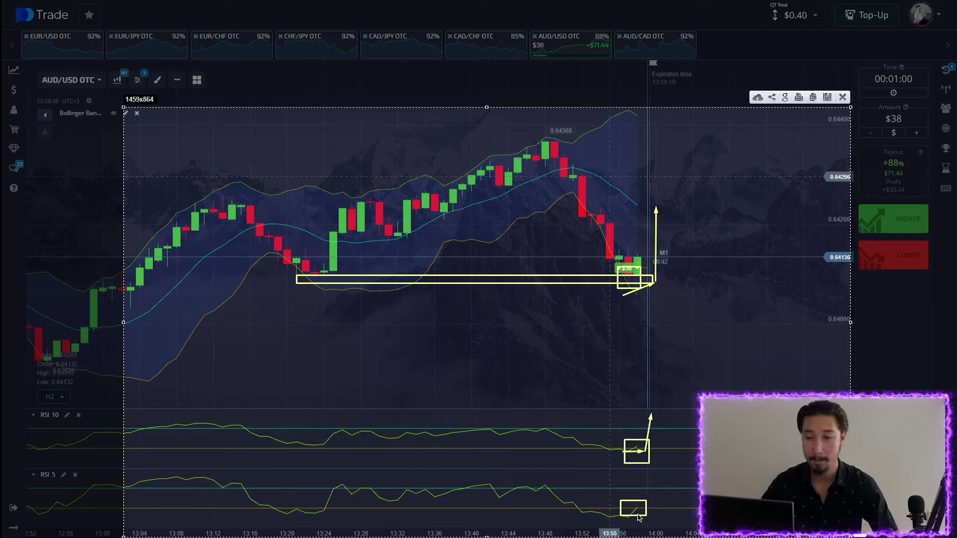
{"action": "left_click", "coordinate": [842, 96]}
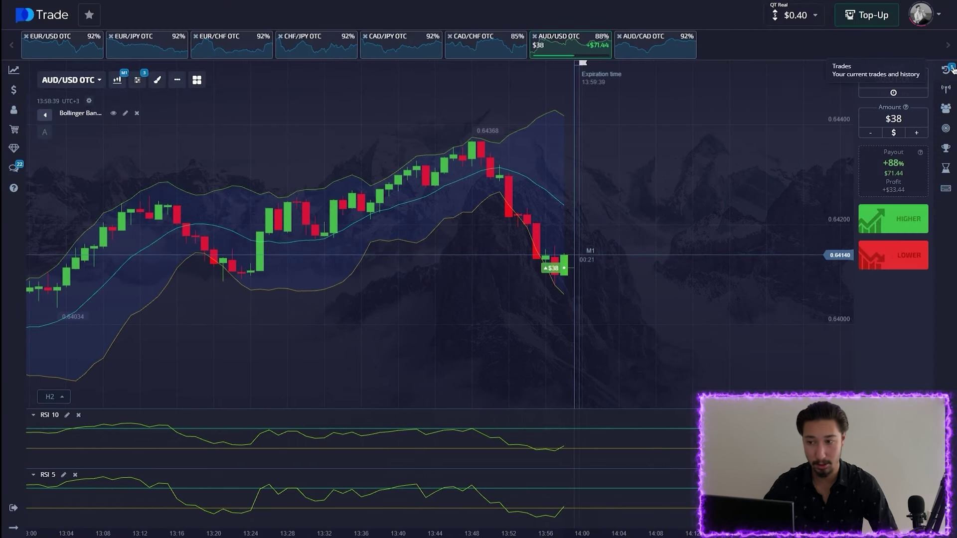
Step: Once the balance reaches $71.84, change the trade amount from $38 to $71
{"action": "left_click", "coordinate": [947, 70]}
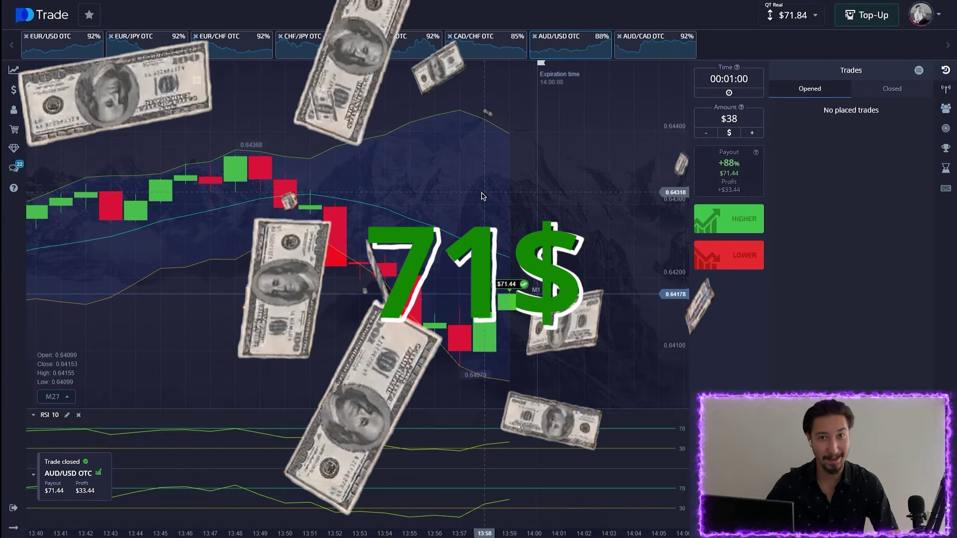
{"action": "left_click", "coordinate": [743, 120]}
{"action": "key", "text": "BackSpace"}
{"action": "key", "text": "BackSpace"}
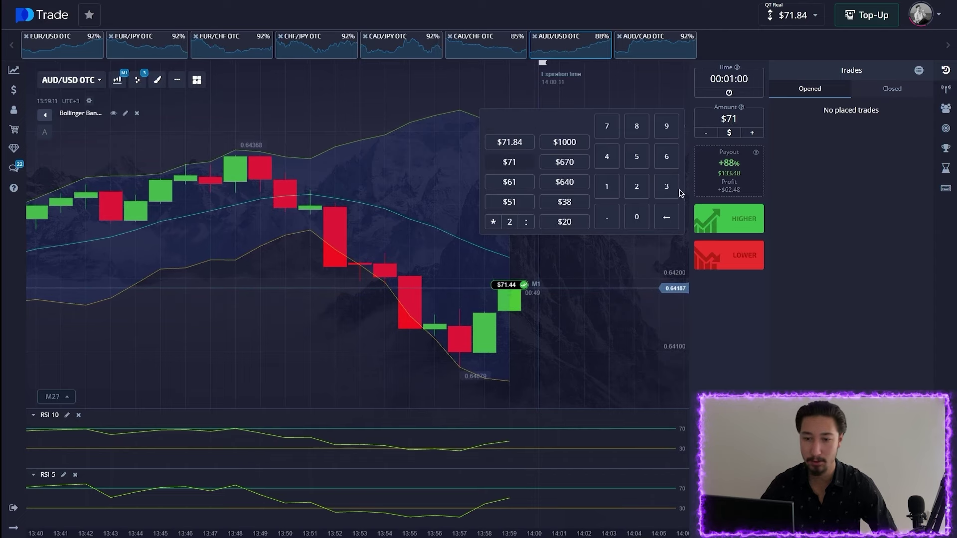
{"action": "left_click", "coordinate": [566, 295]}
{"action": "scroll", "coordinate": [536, 216], "scroll_direction": "down", "scroll_amount": 3}
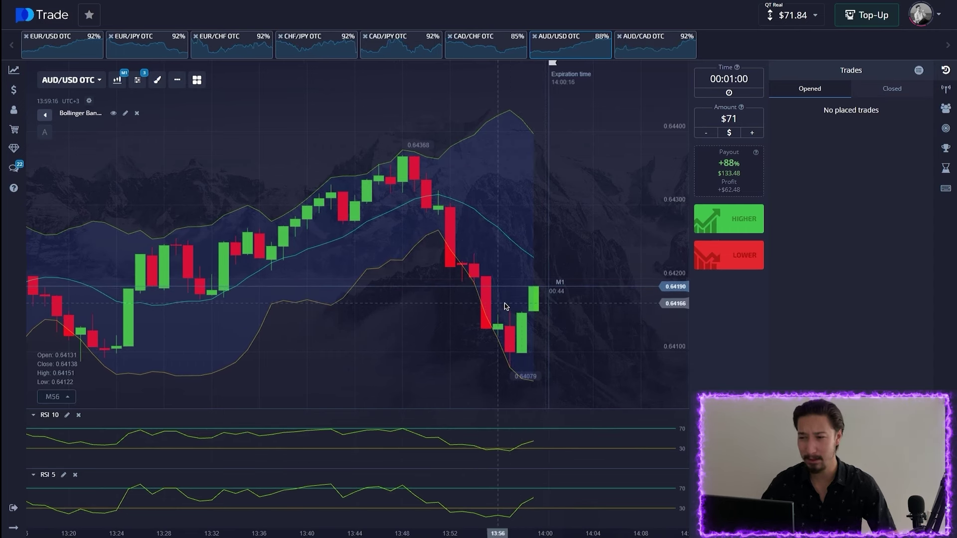
{"action": "scroll", "coordinate": [504, 294], "scroll_direction": "down", "scroll_amount": 5}
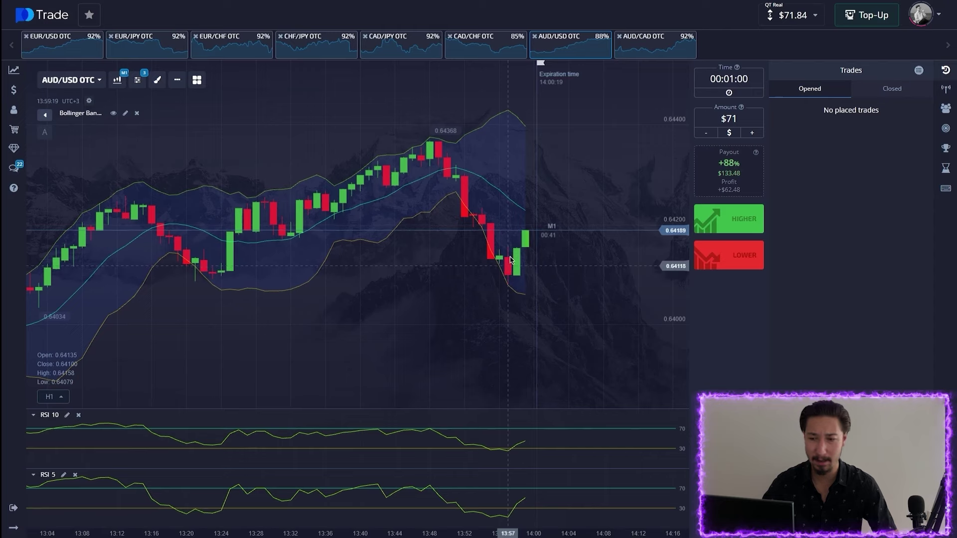
{"action": "left_click", "coordinate": [944, 72]}
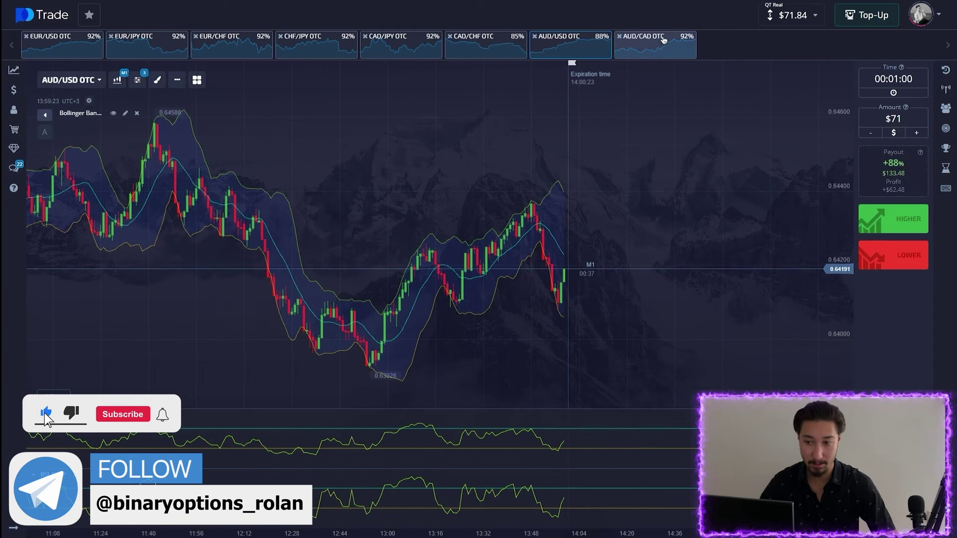
Step: Switch to EUR/JPY OTC and place a $71 Higher trade
{"action": "left_click", "coordinate": [319, 40]}
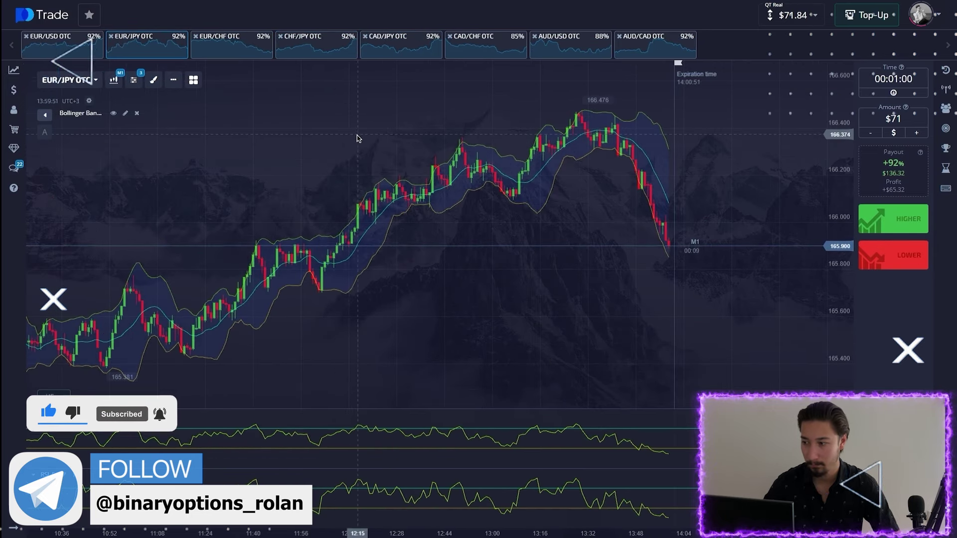
{"action": "left_click", "coordinate": [893, 218]}
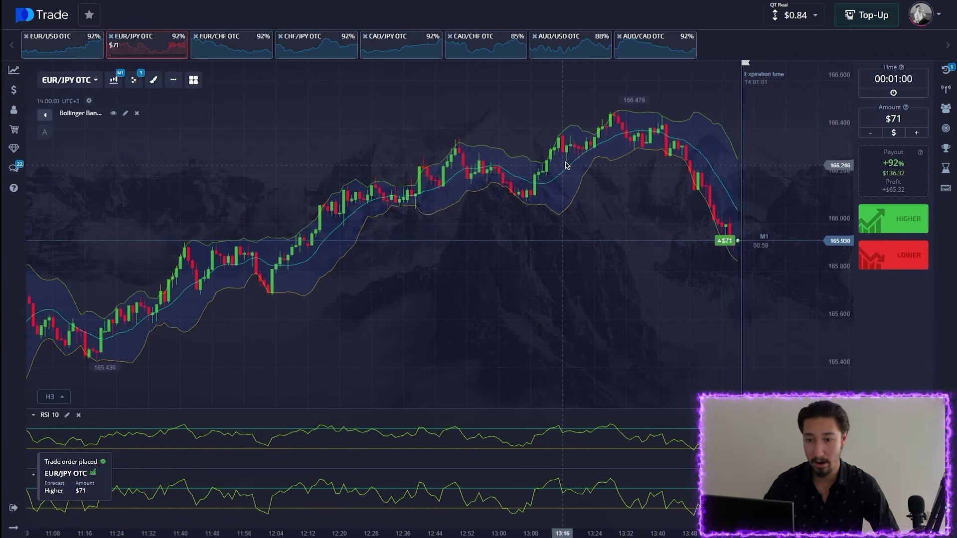
{"action": "scroll", "coordinate": [627, 175], "scroll_direction": "up", "scroll_amount": 4}
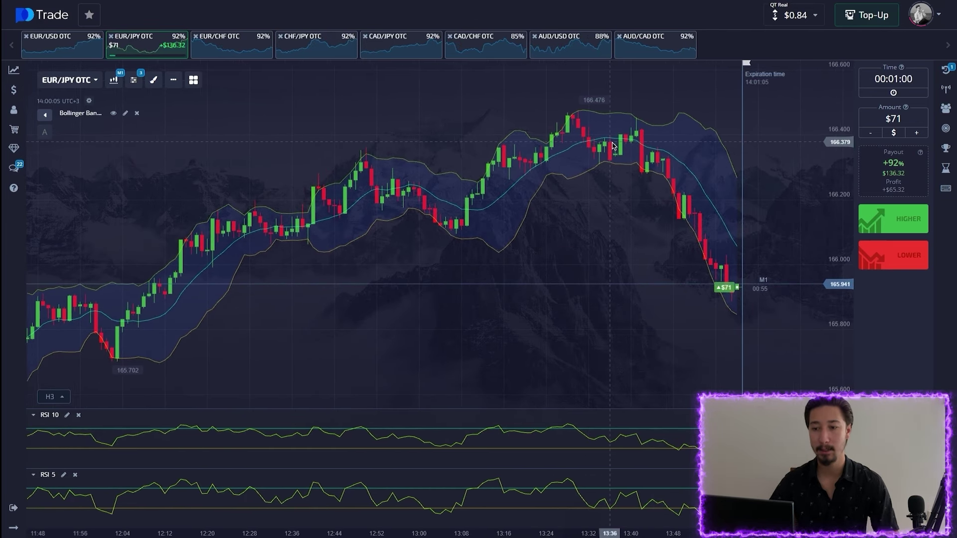
Step: Capture the chart and box the support level along the price line
{"action": "key", "text": "Print"}
{"action": "left_click_drag", "start_coordinate": [60, 92], "coordinate": [868, 519]}
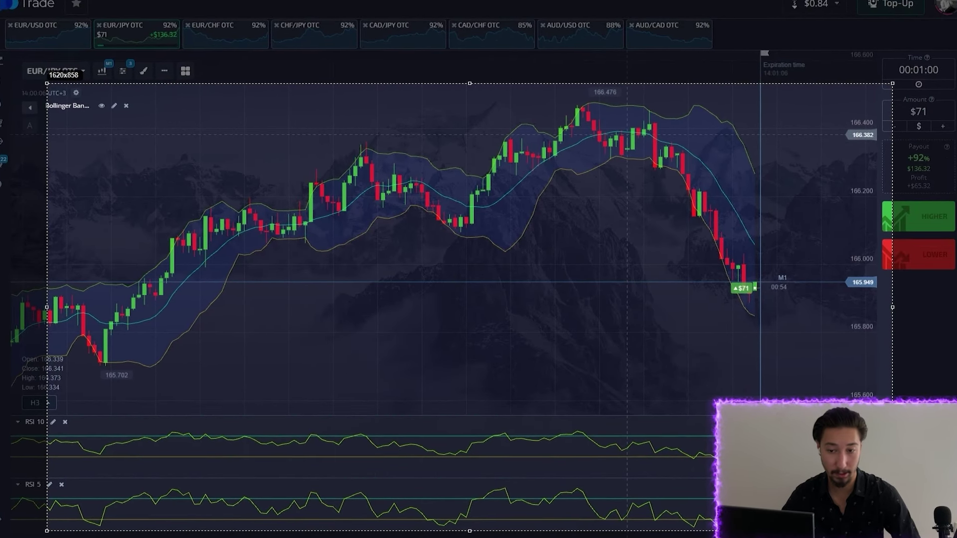
{"action": "mouse_move", "coordinate": [756, 305]}
{"action": "left_mouse_down"}
{"action": "mouse_move", "coordinate": [355, 320]}
{"action": "mouse_move", "coordinate": [116, 284]}
{"action": "mouse_move", "coordinate": [146, 302]}
{"action": "left_mouse_up"}
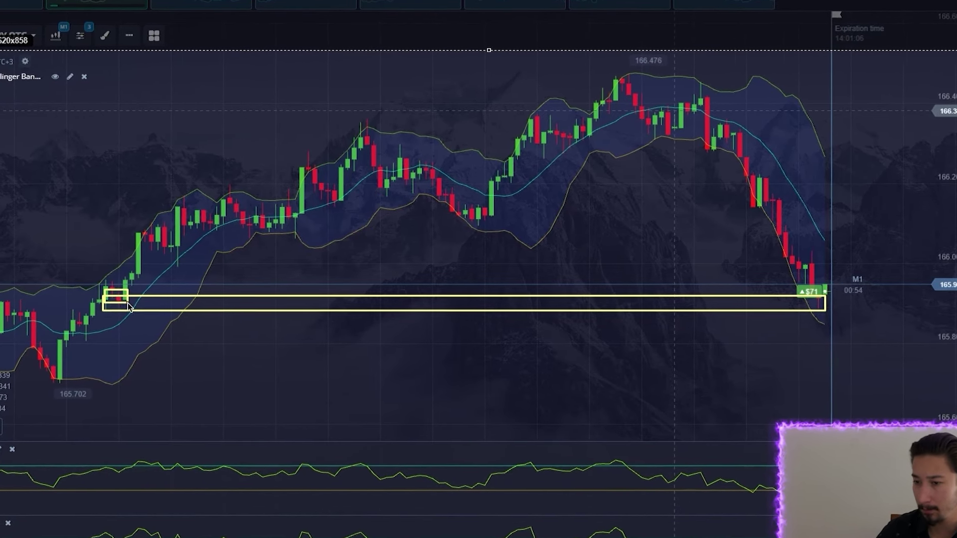
{"action": "left_click_drag", "start_coordinate": [795, 311], "coordinate": [824, 287]}
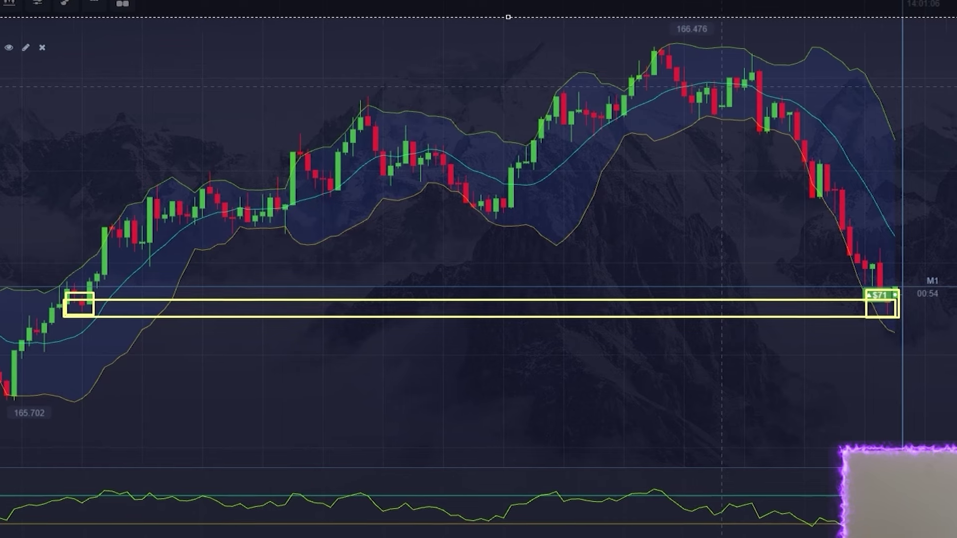
{"action": "mouse_move", "coordinate": [881, 330]}
{"action": "left_mouse_down"}
{"action": "mouse_move", "coordinate": [916, 314]}
{"action": "mouse_move", "coordinate": [927, 232]}
{"action": "left_mouse_up"}
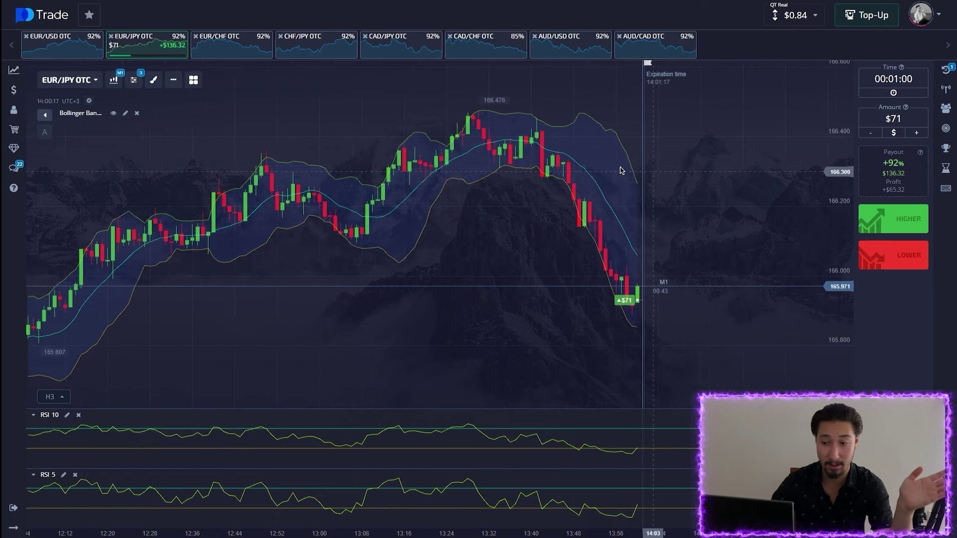
Step: Follow the $71 EUR/JPY trade in the trades list until it pays $136.32
{"action": "left_click", "coordinate": [950, 70]}
{"action": "scroll", "coordinate": [548, 244], "scroll_direction": "up", "scroll_amount": 2}
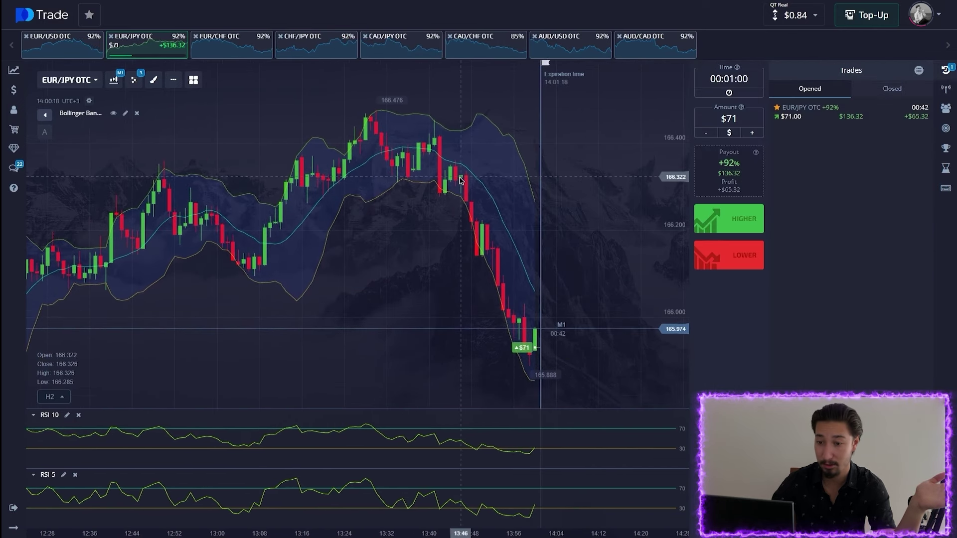
{"action": "scroll", "coordinate": [537, 249], "scroll_direction": "up", "scroll_amount": 1}
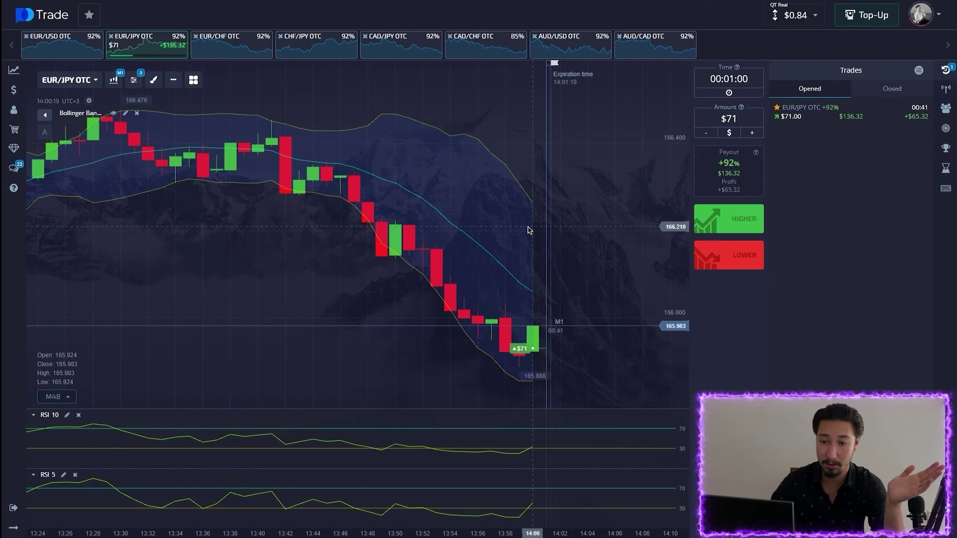
{"action": "scroll", "coordinate": [531, 225], "scroll_direction": "down", "scroll_amount": 4}
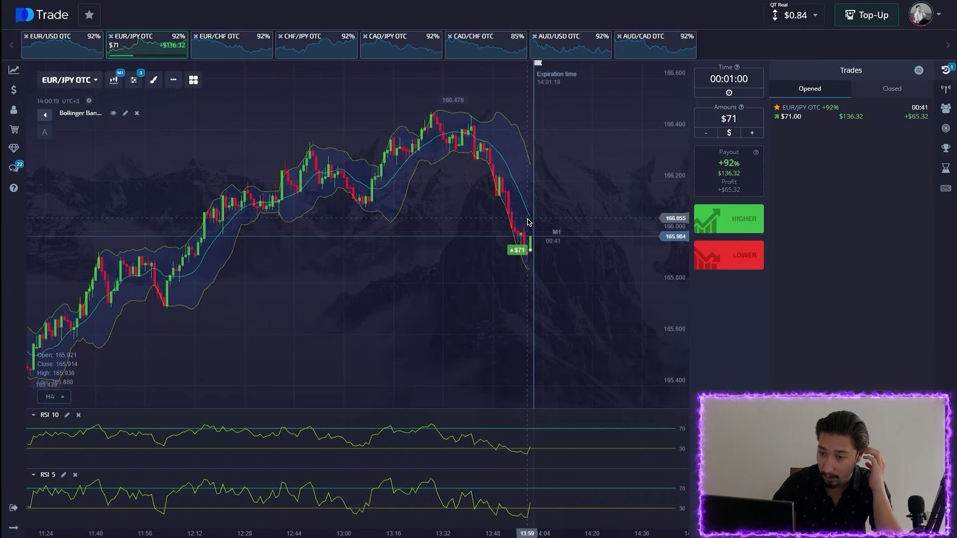
{"action": "scroll", "coordinate": [502, 244], "scroll_direction": "up", "scroll_amount": 4}
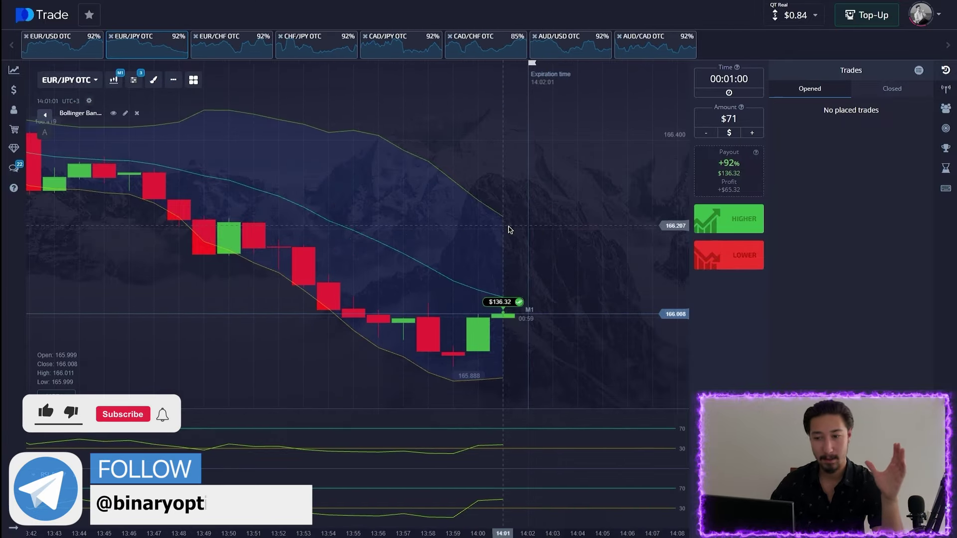
{"action": "scroll", "coordinate": [507, 228], "scroll_direction": "down", "scroll_amount": 8}
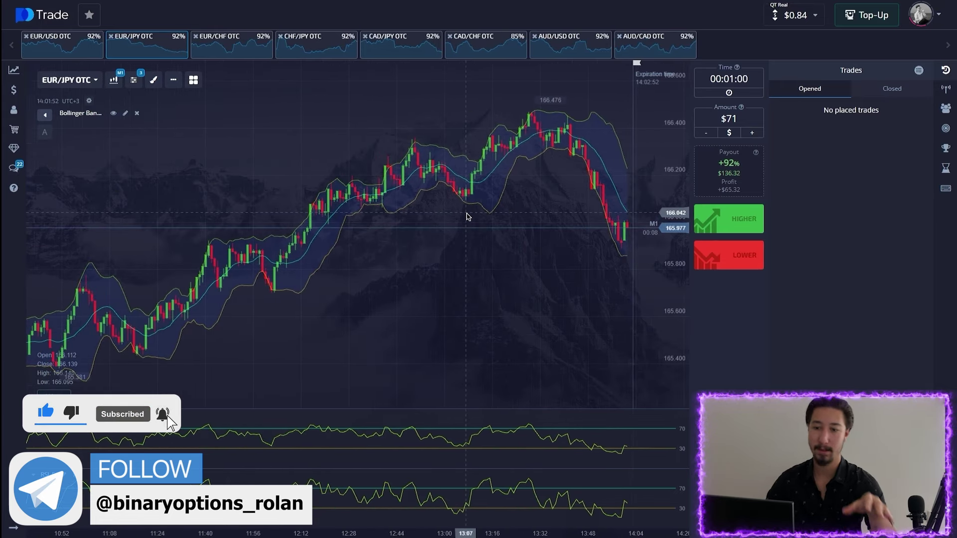
{"action": "left_click_drag", "start_coordinate": [467, 217], "coordinate": [381, 220]}
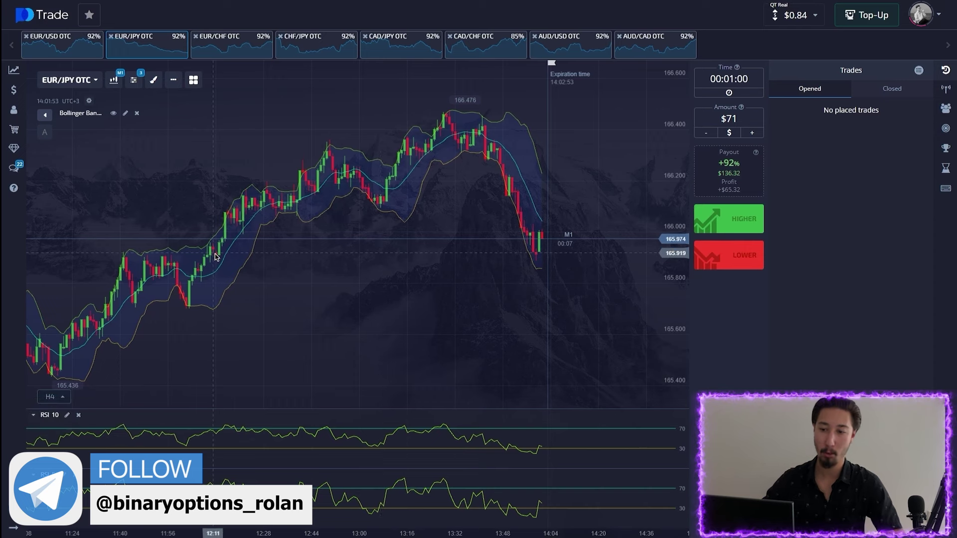
{"action": "left_click_drag", "start_coordinate": [592, 199], "coordinate": [537, 183]}
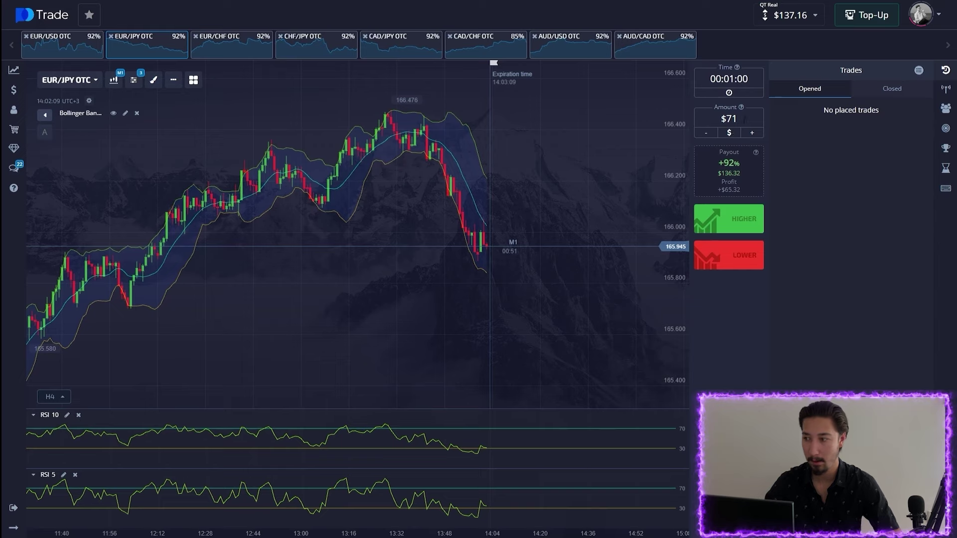
Step: Set the trade amount to $137
{"action": "left_click", "coordinate": [745, 119]}
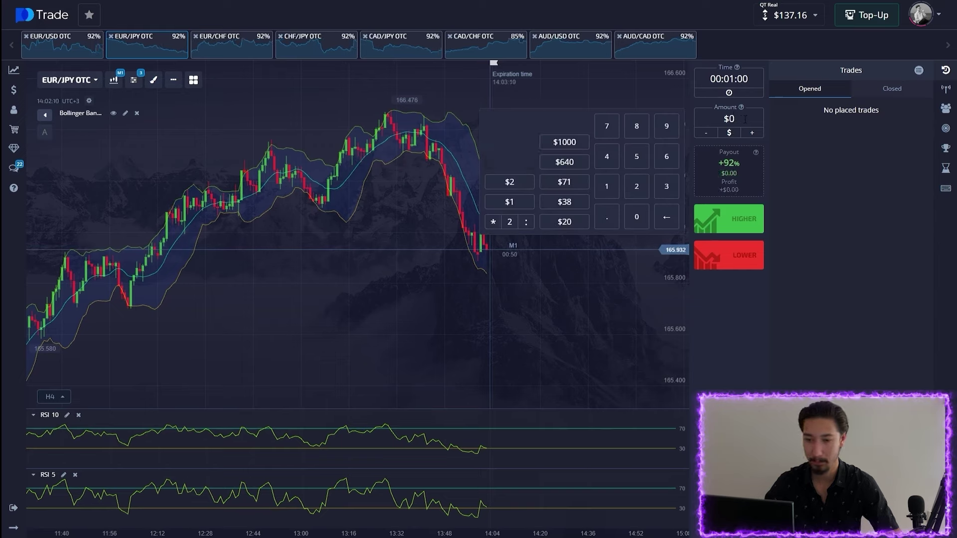
{"action": "type", "text": "37"}
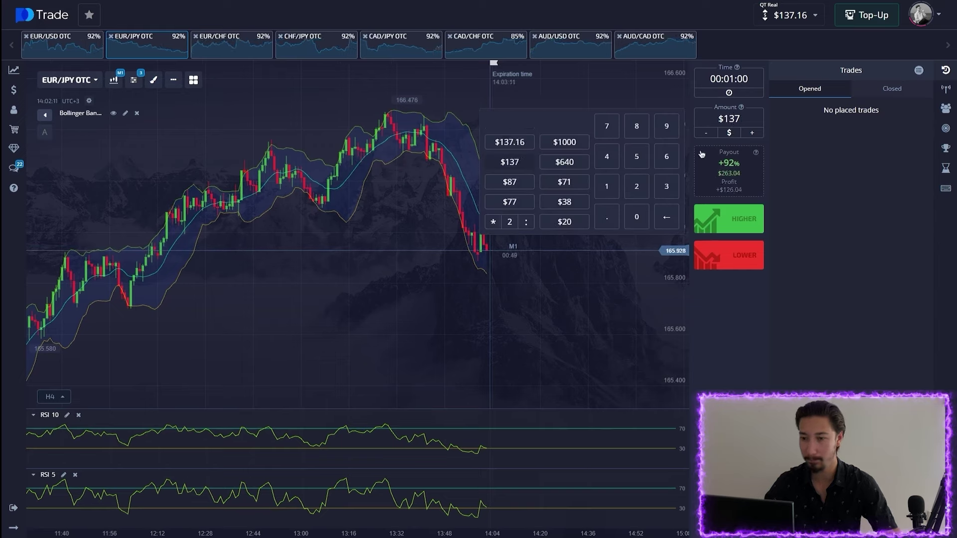
{"action": "left_click", "coordinate": [611, 317]}
Step: Switch to the CHF/JPY OTC pair and place a $137 Higher trade
{"action": "left_click", "coordinate": [946, 70]}
{"action": "left_click", "coordinate": [486, 43]}
{"action": "left_click", "coordinate": [571, 43]}
{"action": "left_click", "coordinate": [655, 42]}
{"action": "left_click", "coordinate": [407, 41]}
{"action": "left_click", "coordinate": [316, 42]}
{"action": "left_click", "coordinate": [893, 219]}
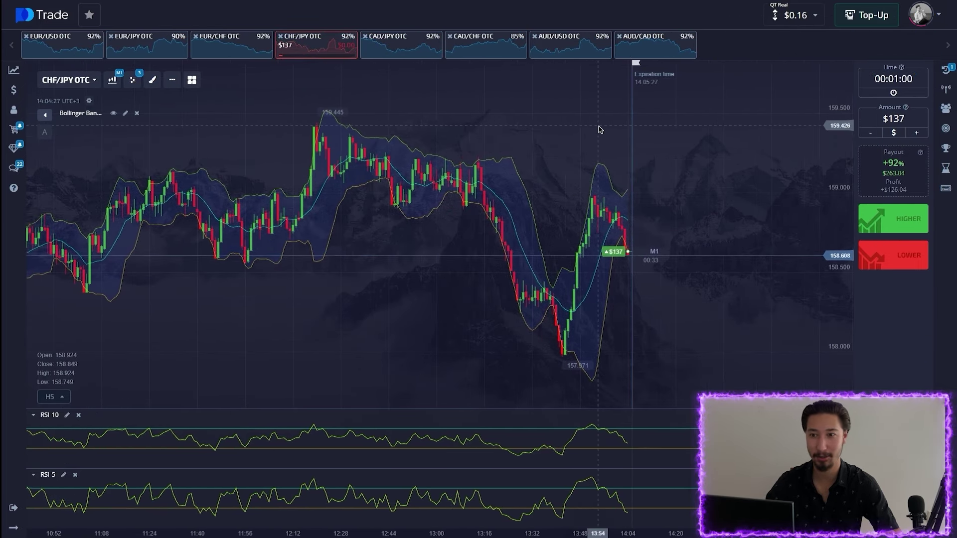
Step: Follow the CHF/JPY trade in the trades list until it pays $263.04
{"action": "scroll", "coordinate": [651, 158], "scroll_direction": "up", "scroll_amount": 2}
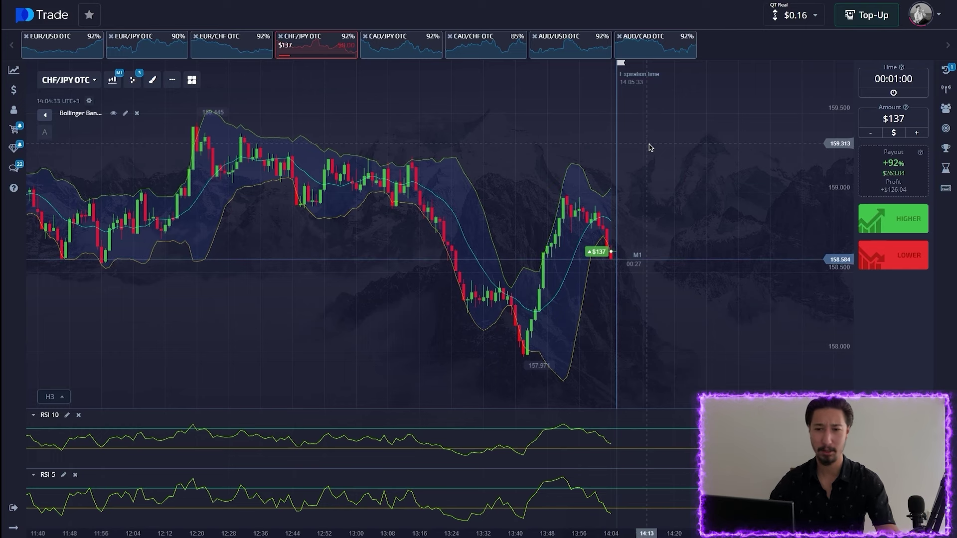
{"action": "left_click", "coordinate": [943, 70]}
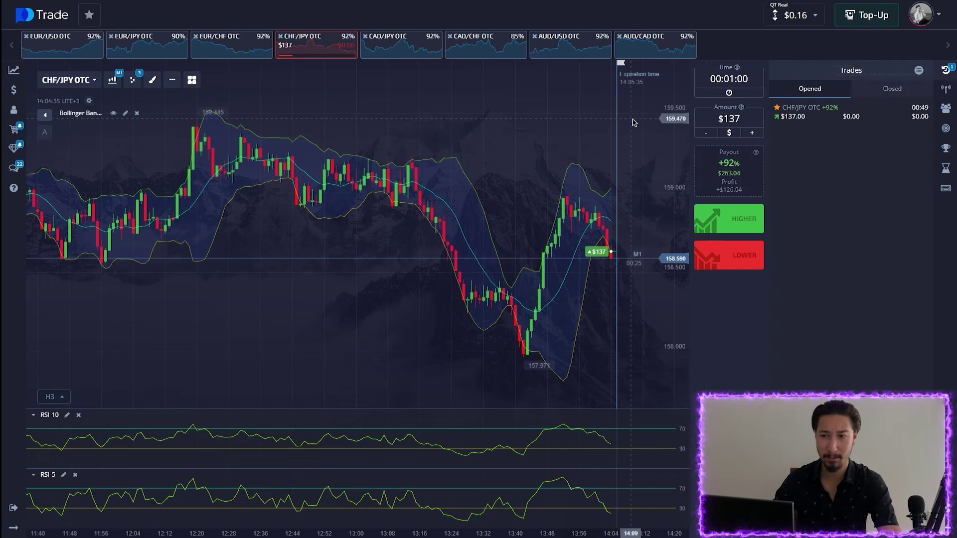
{"action": "scroll", "coordinate": [522, 186], "scroll_direction": "up", "scroll_amount": 5}
{"action": "scroll", "coordinate": [489, 193], "scroll_direction": "up", "scroll_amount": 2}
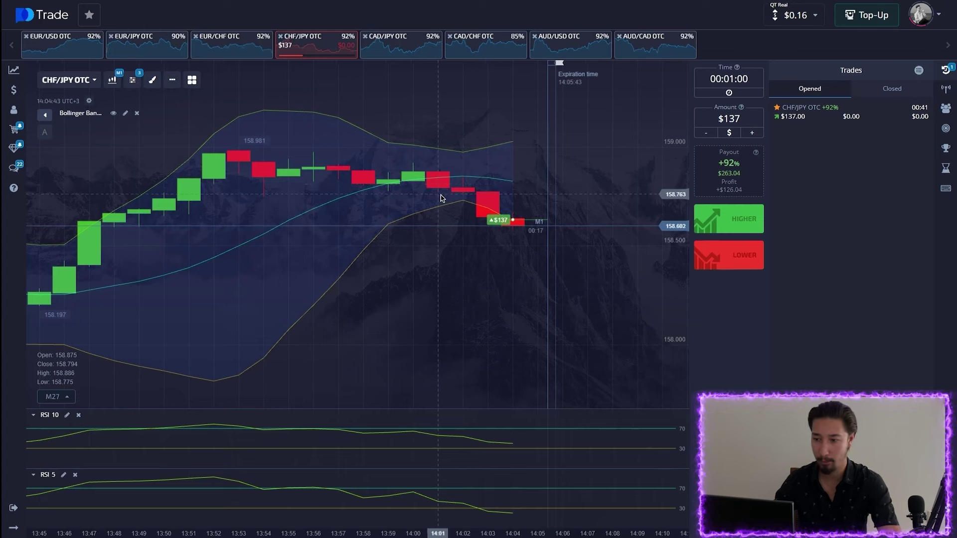
{"action": "scroll", "coordinate": [396, 229], "scroll_direction": "down", "scroll_amount": 5}
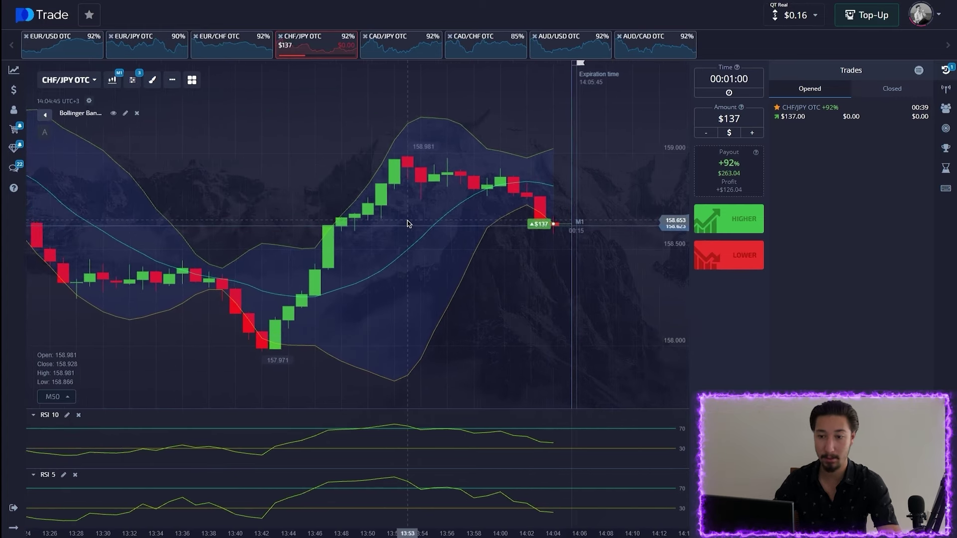
{"action": "left_click_drag", "start_coordinate": [324, 229], "coordinate": [442, 220]}
{"action": "left_click_drag", "start_coordinate": [603, 175], "coordinate": [477, 174]}
{"action": "scroll", "coordinate": [478, 173], "scroll_direction": "up", "scroll_amount": 5}
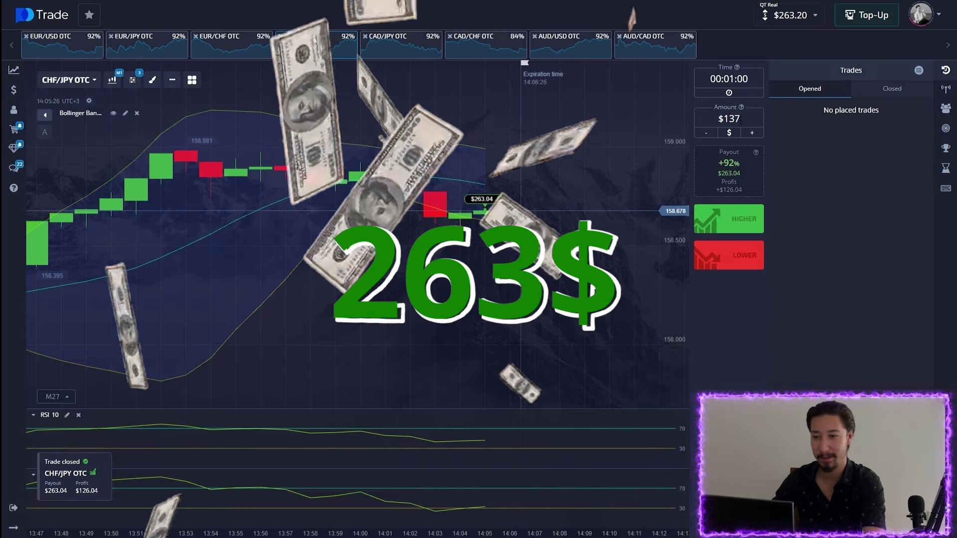
Step: Set the trade amount to $263 and close the trades list to widen the chart
{"action": "left_click", "coordinate": [745, 118]}
{"action": "key", "text": "BackSpace"}
{"action": "key", "text": "BackSpace"}
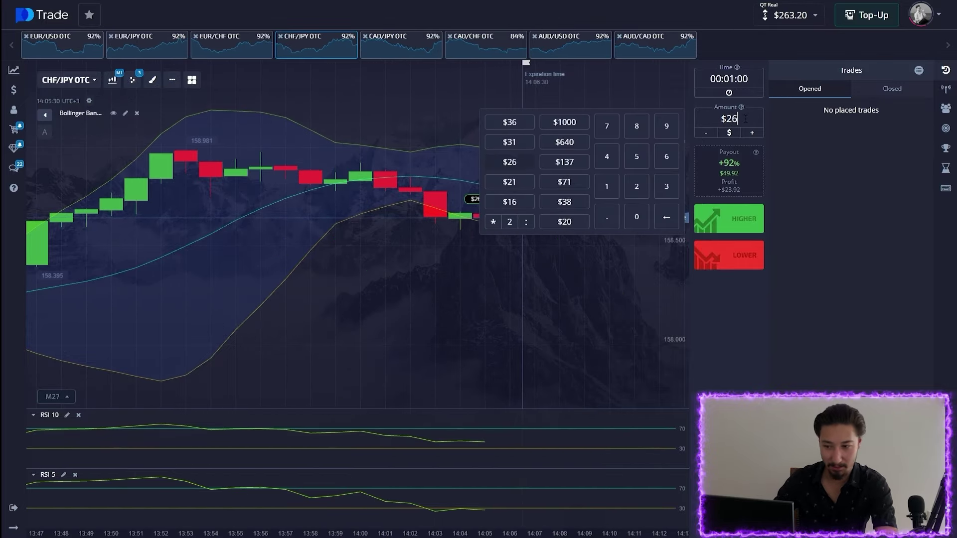
{"action": "left_click", "coordinate": [572, 296]}
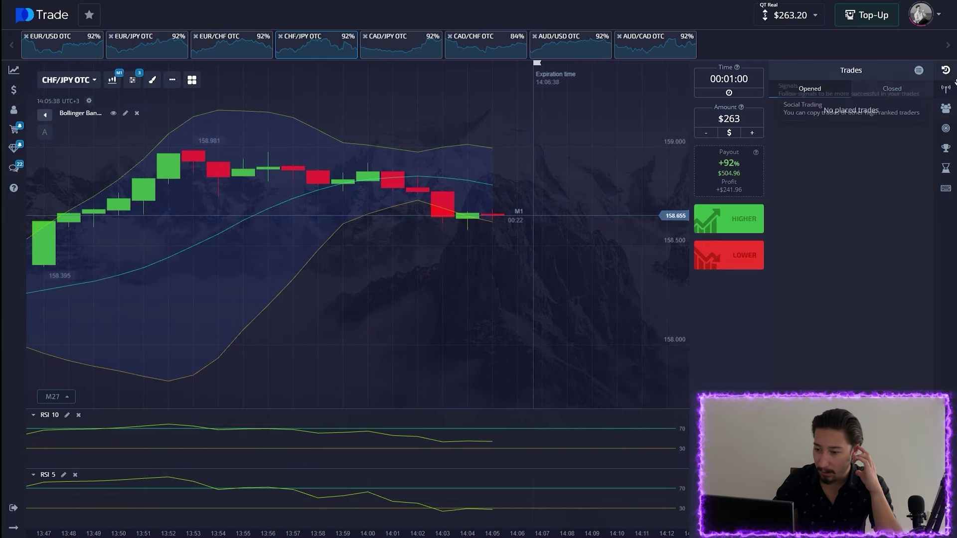
{"action": "left_click", "coordinate": [945, 71]}
{"action": "scroll", "coordinate": [580, 175], "scroll_direction": "down", "scroll_amount": 10}
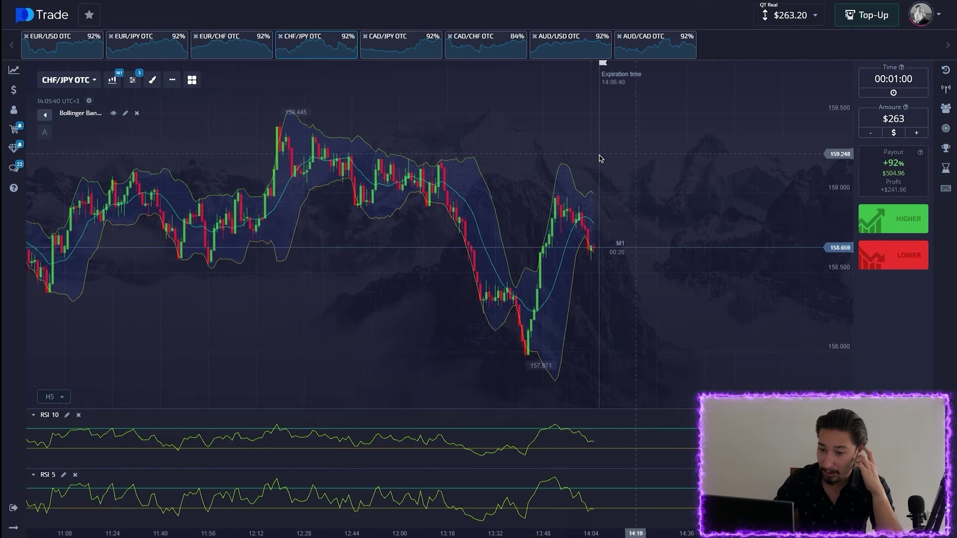
{"action": "scroll", "coordinate": [580, 175], "scroll_direction": "up", "scroll_amount": 3}
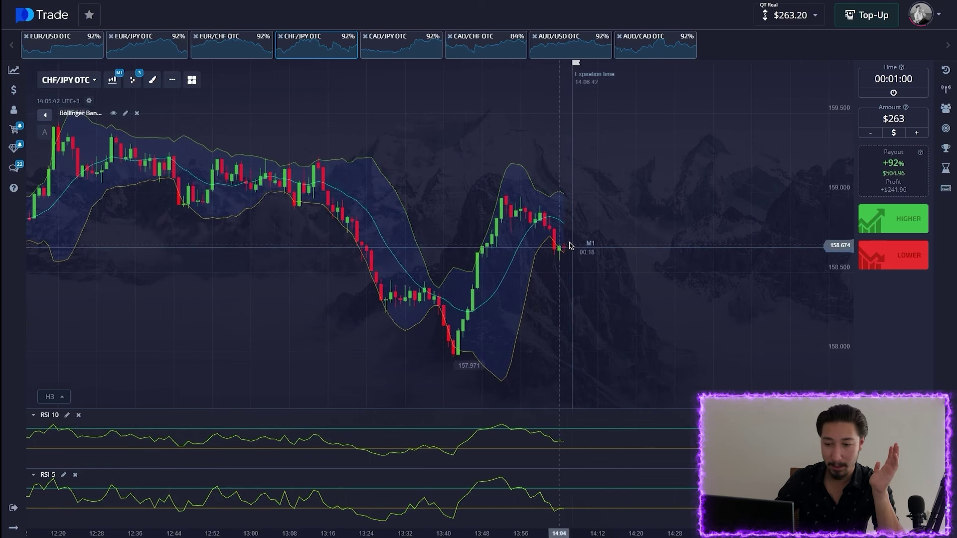
{"action": "scroll", "coordinate": [591, 177], "scroll_direction": "down", "scroll_amount": 3}
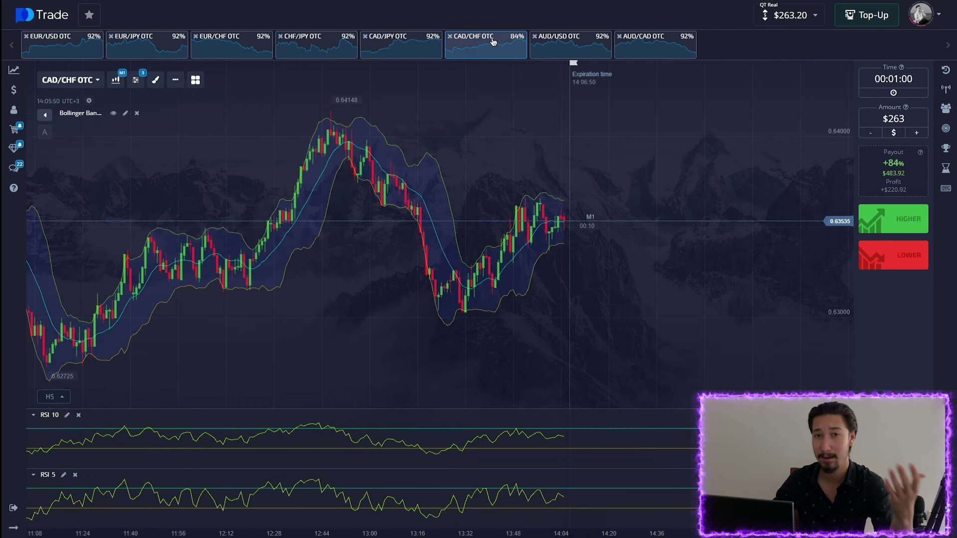
Step: Browse the pair tabs, return to CHF/JPY OTC and place a $263 Higher trade
{"action": "left_click", "coordinate": [570, 42]}
{"action": "left_click", "coordinate": [655, 43]}
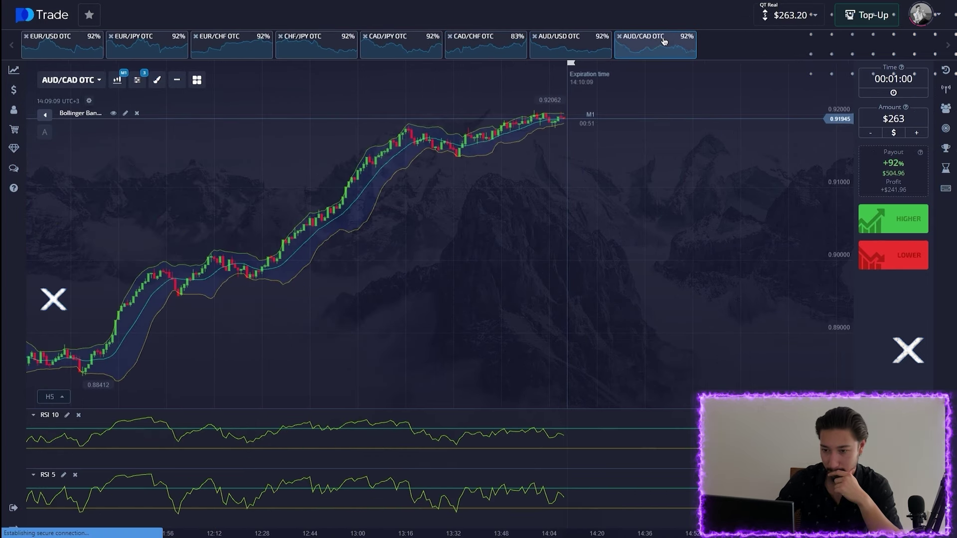
{"action": "left_click", "coordinate": [406, 41]}
{"action": "left_click", "coordinate": [317, 41]}
{"action": "key", "text": "shift+w"}
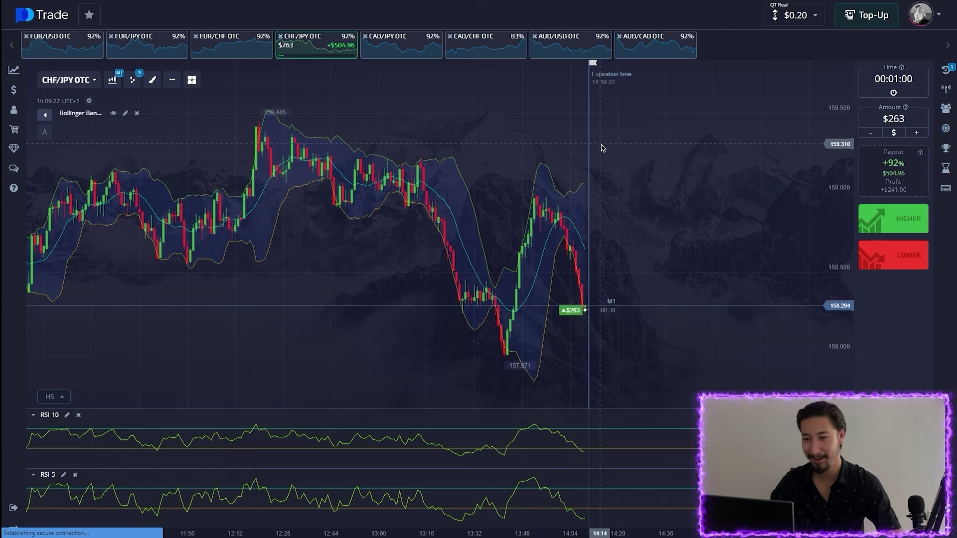
{"action": "scroll", "coordinate": [537, 160], "scroll_direction": "up", "scroll_amount": 5}
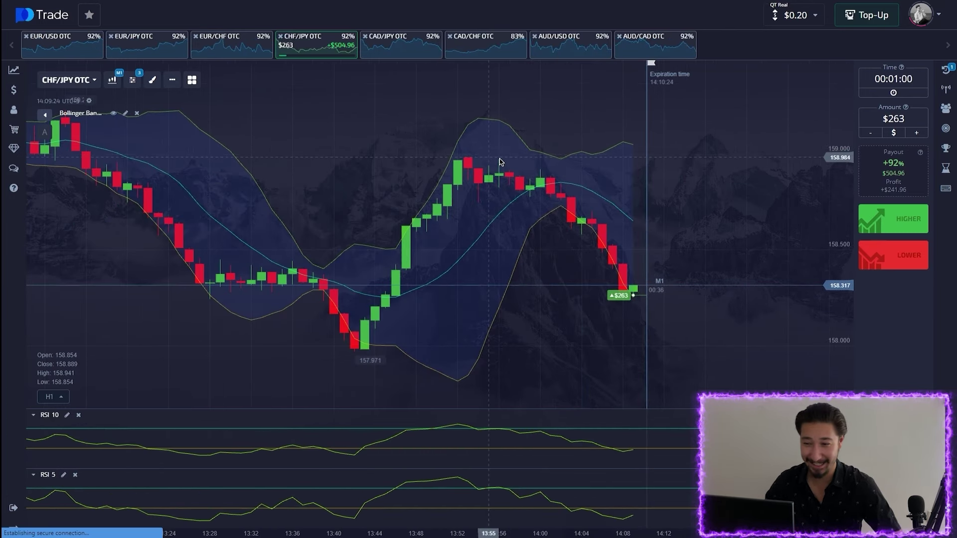
{"action": "key", "text": "Print"}
Step: Capture the chart area and mark the support level with a box and a line
{"action": "left_click_drag", "start_coordinate": [171, 134], "coordinate": [829, 510]}
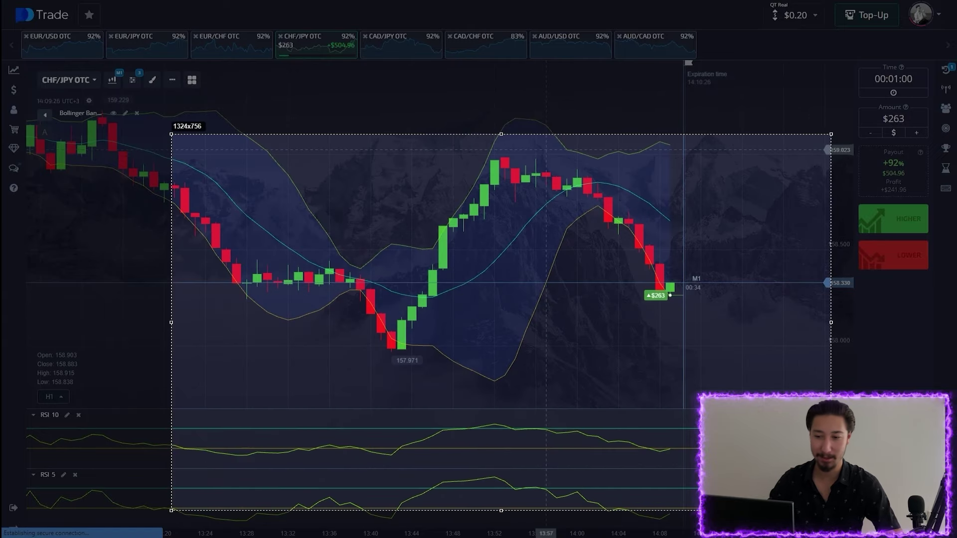
{"action": "mouse_move", "coordinate": [260, 288]}
{"action": "left_mouse_down"}
{"action": "mouse_move", "coordinate": [301, 300]}
{"action": "mouse_move", "coordinate": [728, 288]}
{"action": "left_mouse_up"}
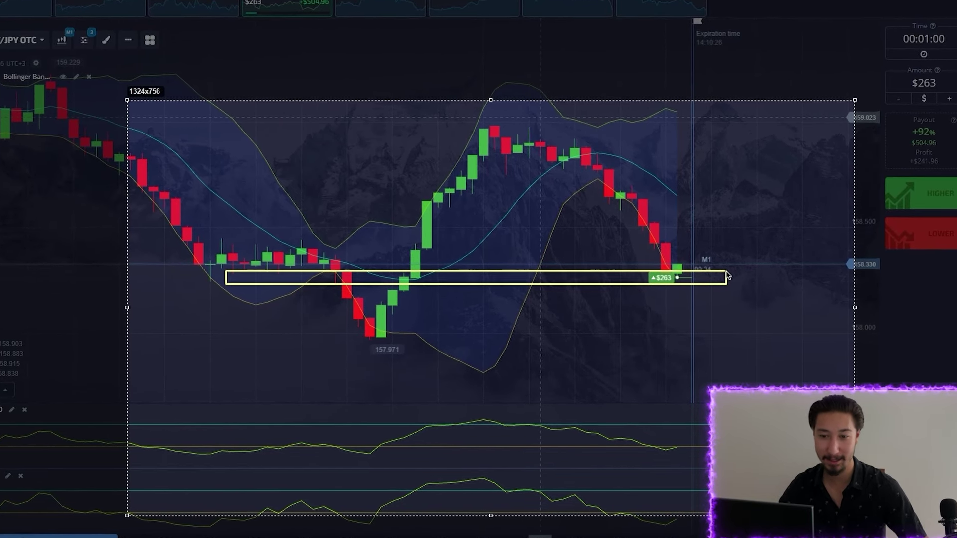
{"action": "left_click_drag", "start_coordinate": [210, 278], "coordinate": [701, 269]}
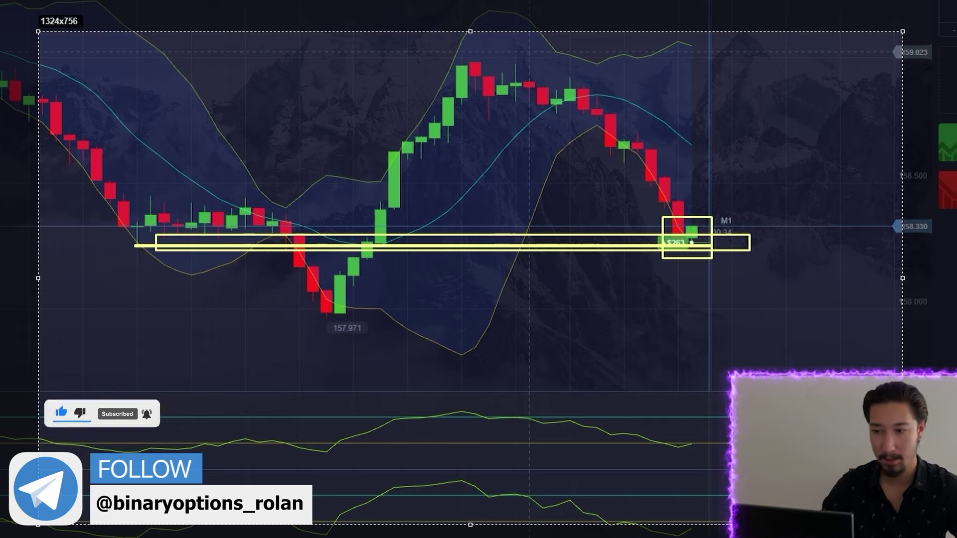
Step: Extend the capture over the RSI panes, box RSI 10 and add upward arrows, then close it
{"action": "left_click_drag", "start_coordinate": [470, 526], "coordinate": [469, 537]}
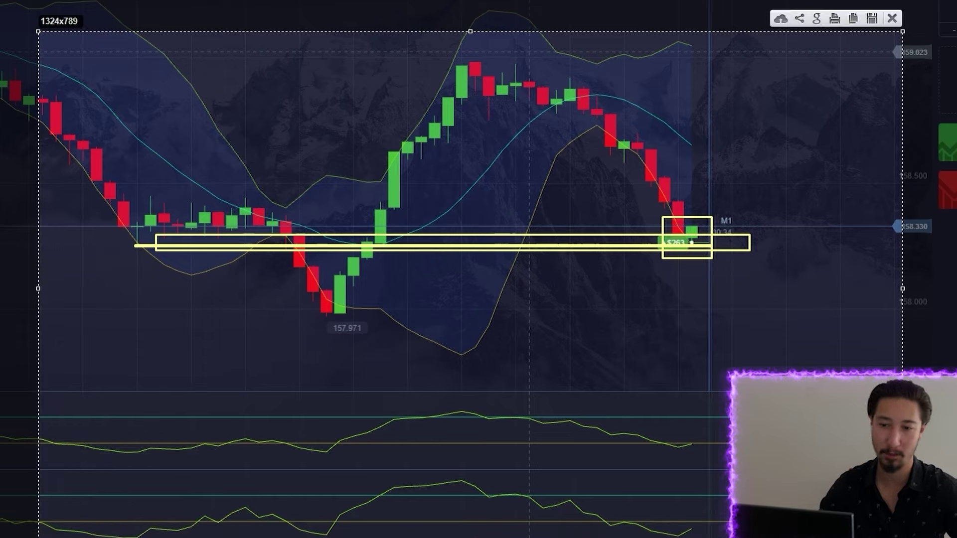
{"action": "mouse_move", "coordinate": [666, 433]}
{"action": "left_mouse_down"}
{"action": "mouse_move", "coordinate": [702, 455]}
{"action": "mouse_move", "coordinate": [714, 441]}
{"action": "left_mouse_up"}
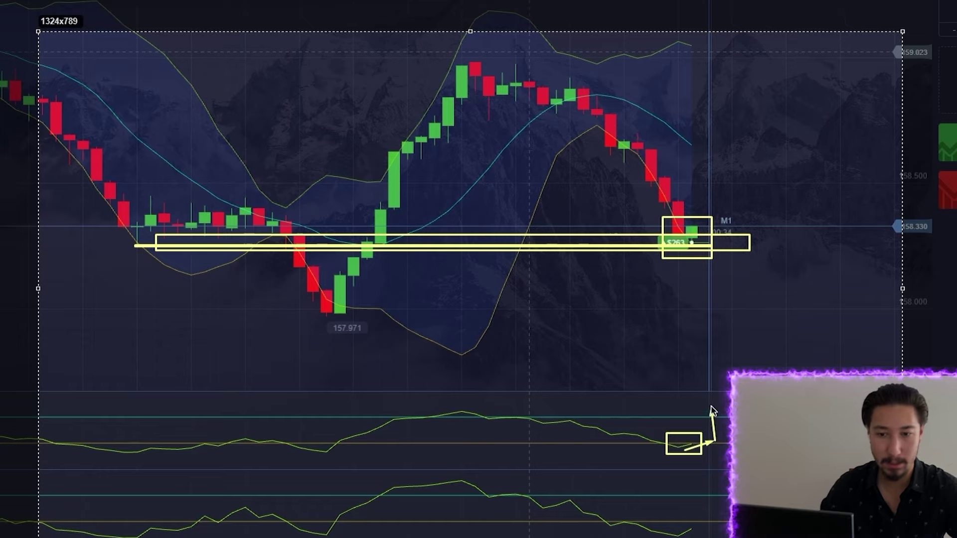
{"action": "left_click_drag", "start_coordinate": [716, 400], "coordinate": [715, 399]}
{"action": "mouse_move", "coordinate": [665, 534]}
{"action": "left_mouse_down"}
{"action": "mouse_move", "coordinate": [681, 537]}
{"action": "mouse_move", "coordinate": [716, 504]}
{"action": "left_mouse_up"}
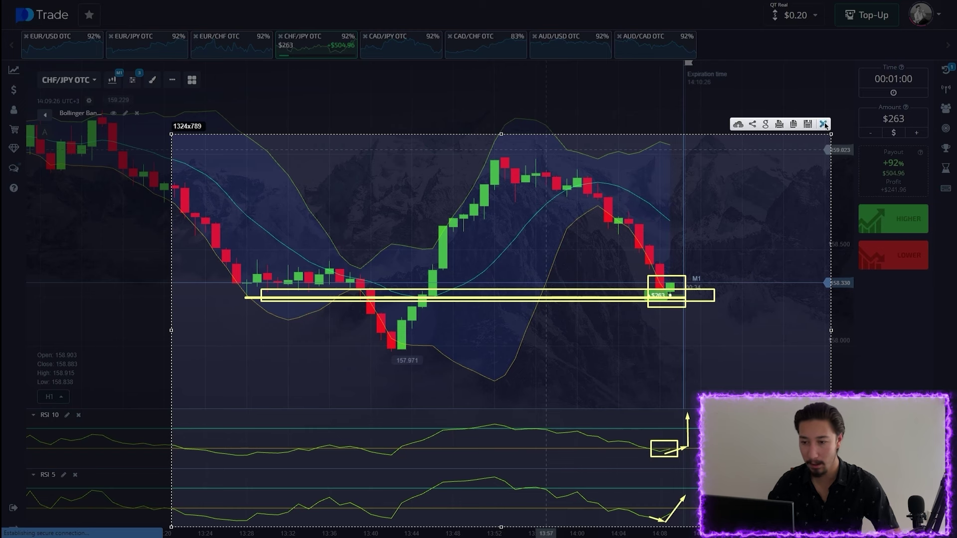
{"action": "left_click", "coordinate": [824, 124]}
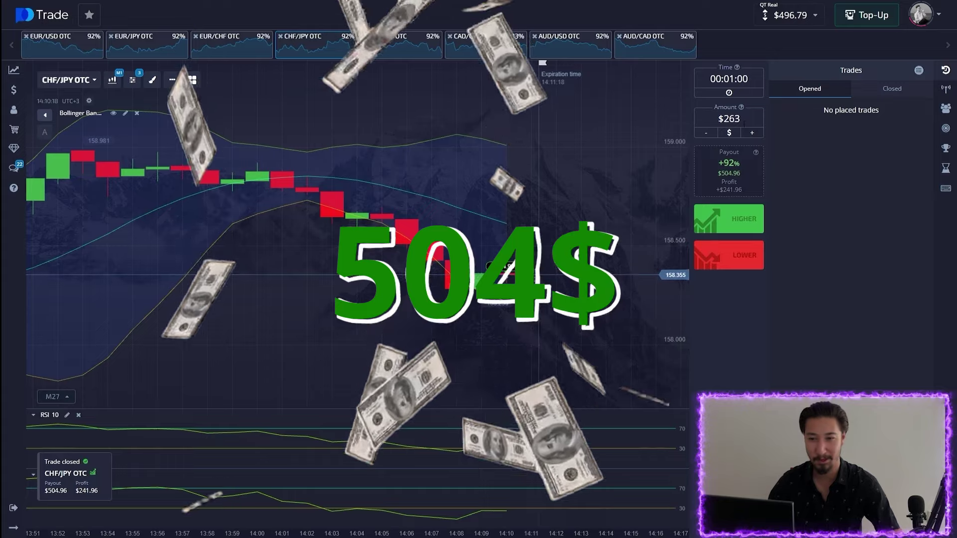
Step: Set the trade amount to $505 and close the trades list
{"action": "left_click", "coordinate": [742, 118]}
{"action": "key", "text": "BackSpace"}
{"action": "key", "text": "BackSpace"}
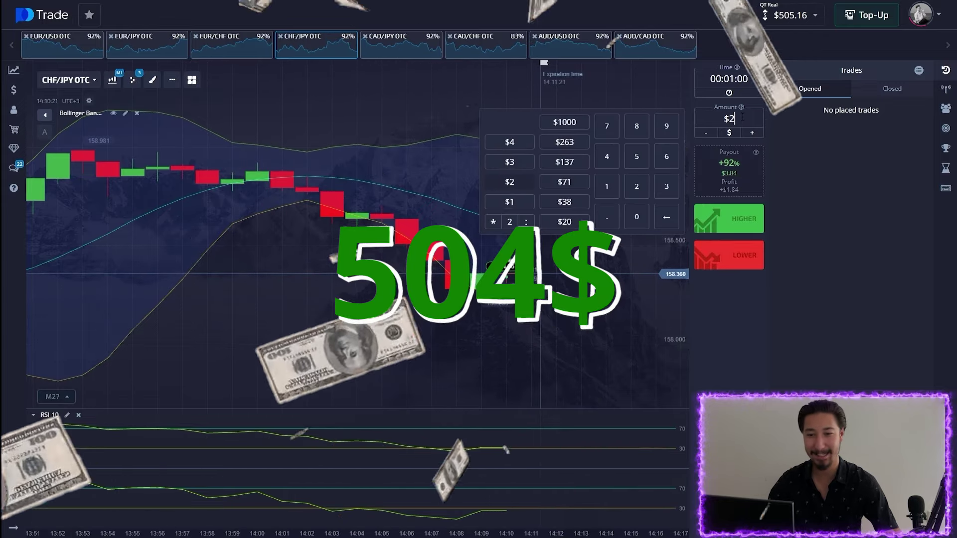
{"action": "key", "text": "BackSpace"}
{"action": "type", "text": "505"}
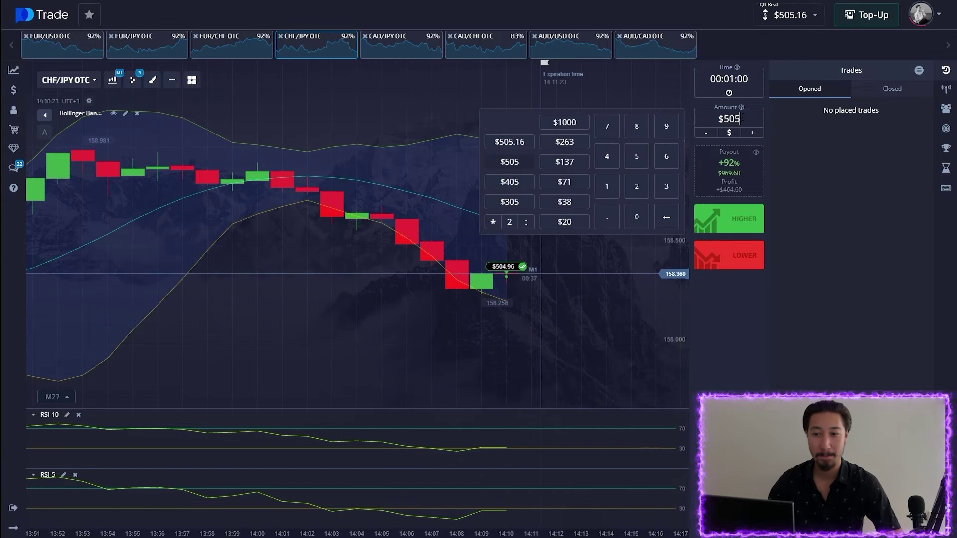
{"action": "left_click", "coordinate": [565, 312]}
{"action": "scroll", "coordinate": [548, 271], "scroll_direction": "down", "scroll_amount": 1}
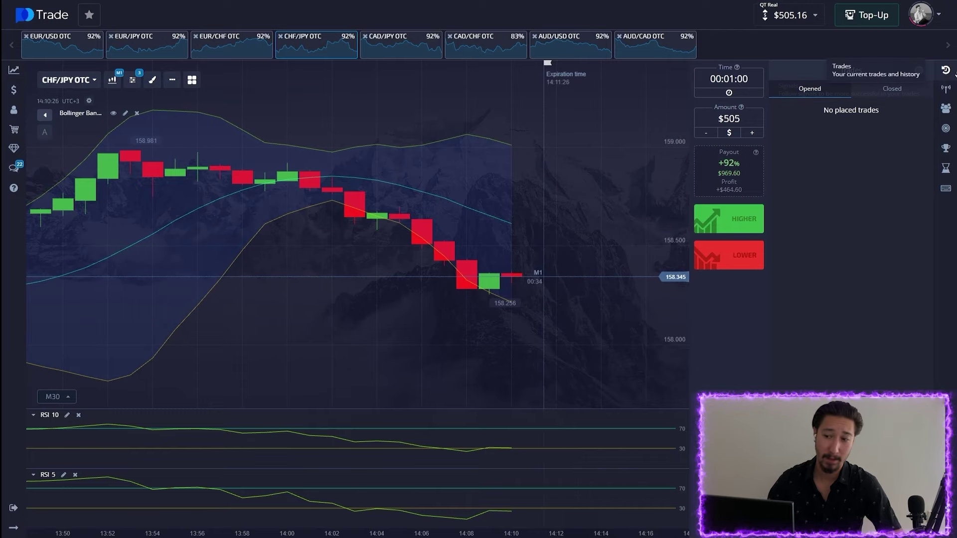
{"action": "left_click", "coordinate": [945, 70]}
{"action": "scroll", "coordinate": [511, 160], "scroll_direction": "down", "scroll_amount": 4}
{"action": "scroll", "coordinate": [510, 161], "scroll_direction": "down", "scroll_amount": 1}
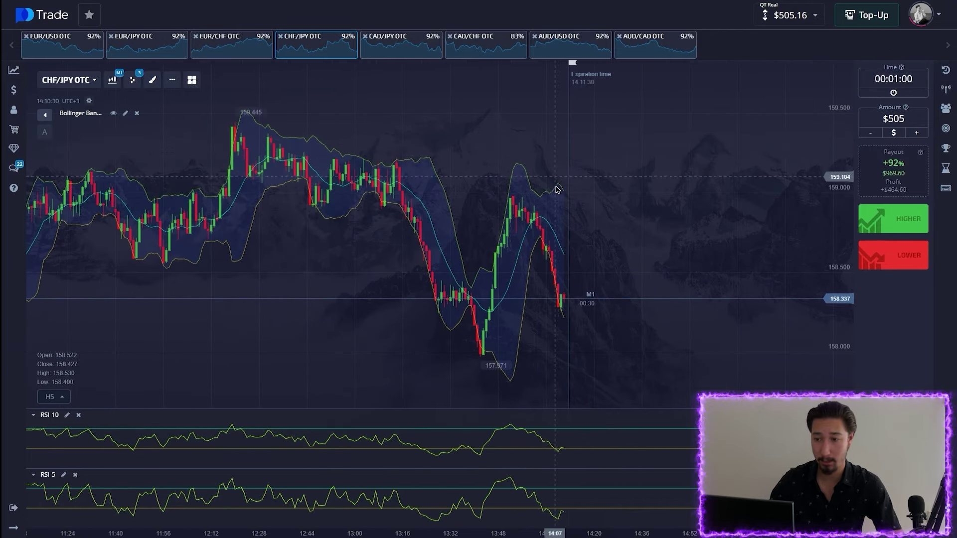
{"action": "scroll", "coordinate": [557, 189], "scroll_direction": "up", "scroll_amount": 3}
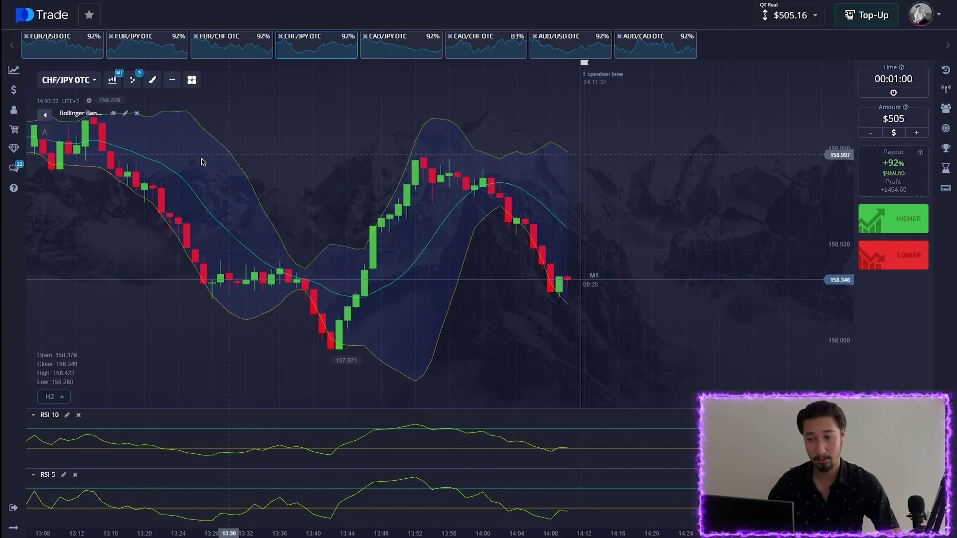
{"action": "scroll", "coordinate": [583, 316], "scroll_direction": "down", "scroll_amount": 3}
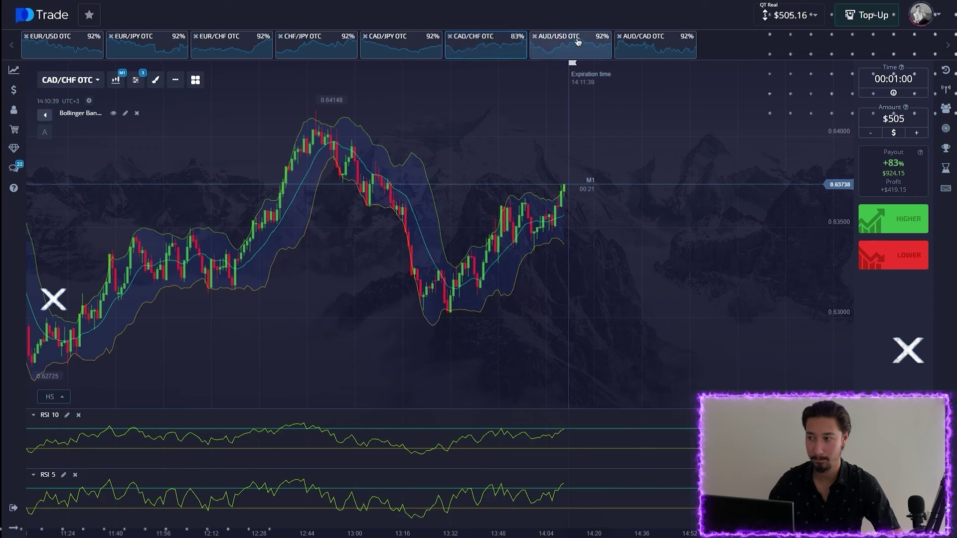
Step: Open a $505 Lower trade on CAD/CHF OTC, glancing at AUD/USD OTC in between
{"action": "left_click", "coordinate": [570, 43]}
{"action": "left_click", "coordinate": [663, 42]}
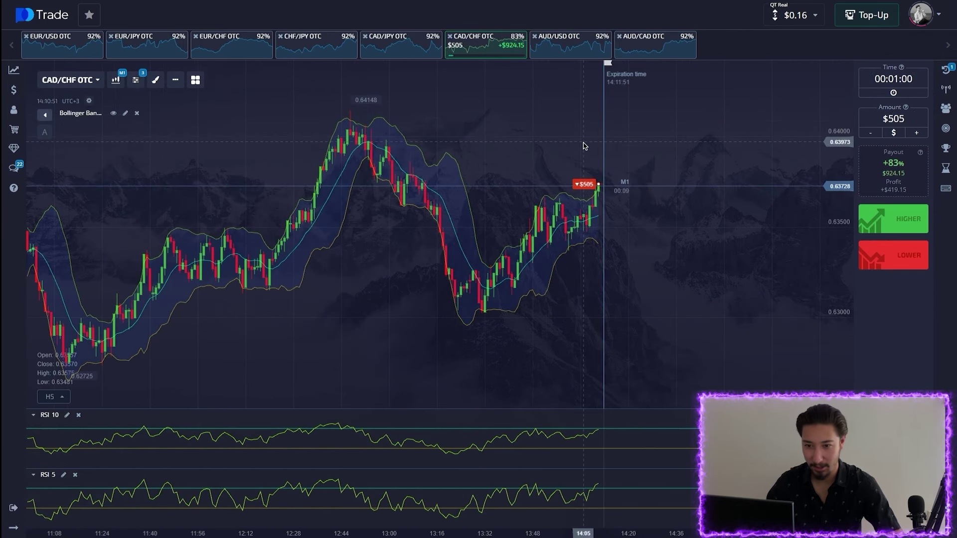
{"action": "scroll", "coordinate": [592, 134], "scroll_direction": "up", "scroll_amount": 2}
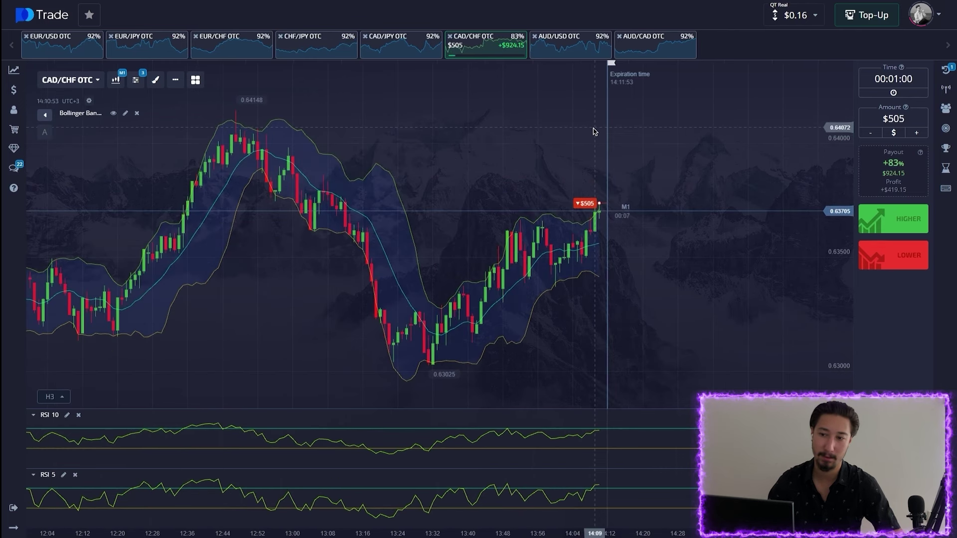
{"action": "left_click", "coordinate": [571, 44]}
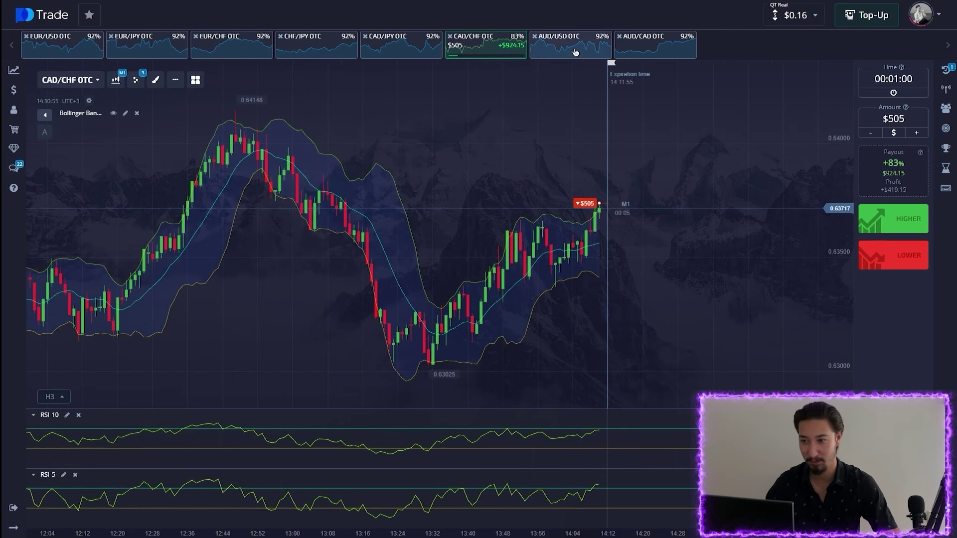
{"action": "left_click", "coordinate": [486, 48]}
Step: Pan the CAD/CHF OTC chart to leave space after the latest candle
{"action": "scroll", "coordinate": [566, 152], "scroll_direction": "up", "scroll_amount": 3}
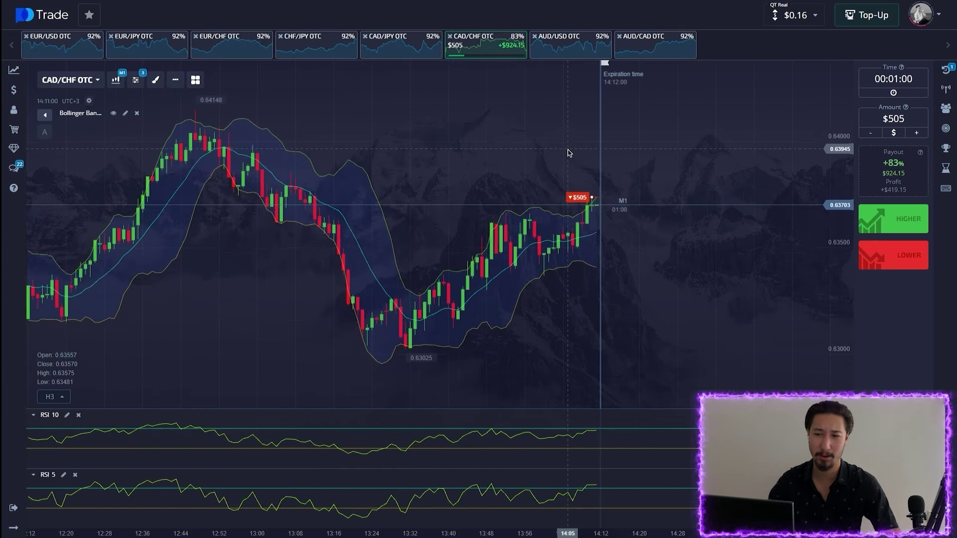
{"action": "left_click_drag", "start_coordinate": [683, 147], "coordinate": [621, 148]}
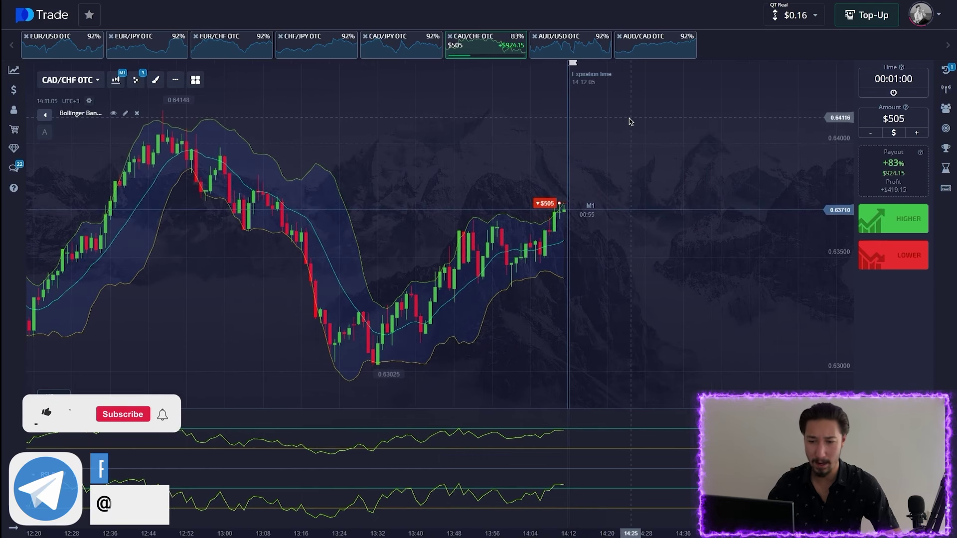
{"action": "scroll", "coordinate": [654, 138], "scroll_direction": "up", "scroll_amount": 2}
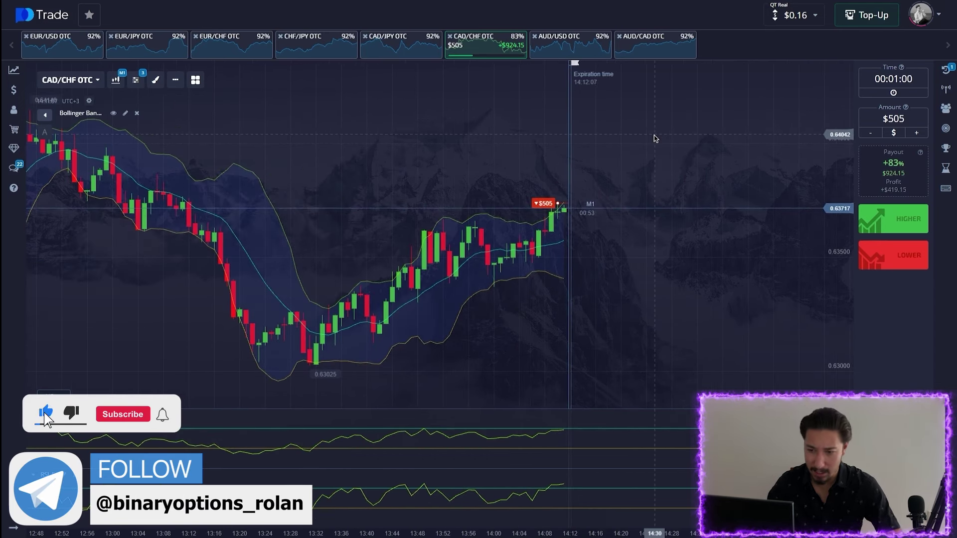
{"action": "key", "text": "Print"}
Step: Capture the CAD/CHF chart, box the latest candles, add downward arrows, then close the capture
{"action": "left_click_drag", "start_coordinate": [172, 120], "coordinate": [841, 519]}
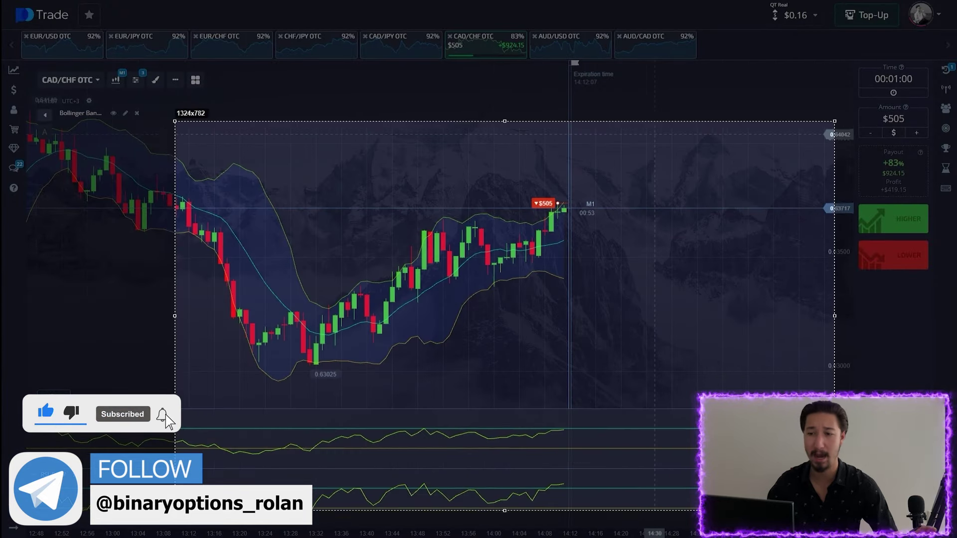
{"action": "left_click_drag", "start_coordinate": [531, 169], "coordinate": [569, 196]}
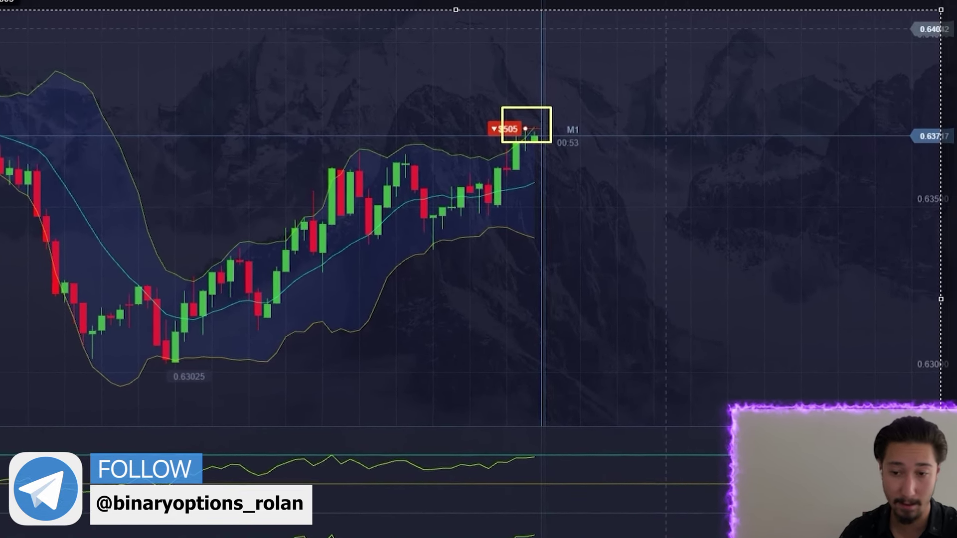
{"action": "mouse_move", "coordinate": [485, 102]}
{"action": "left_mouse_down"}
{"action": "mouse_move", "coordinate": [572, 101]}
{"action": "mouse_move", "coordinate": [579, 228]}
{"action": "left_mouse_up"}
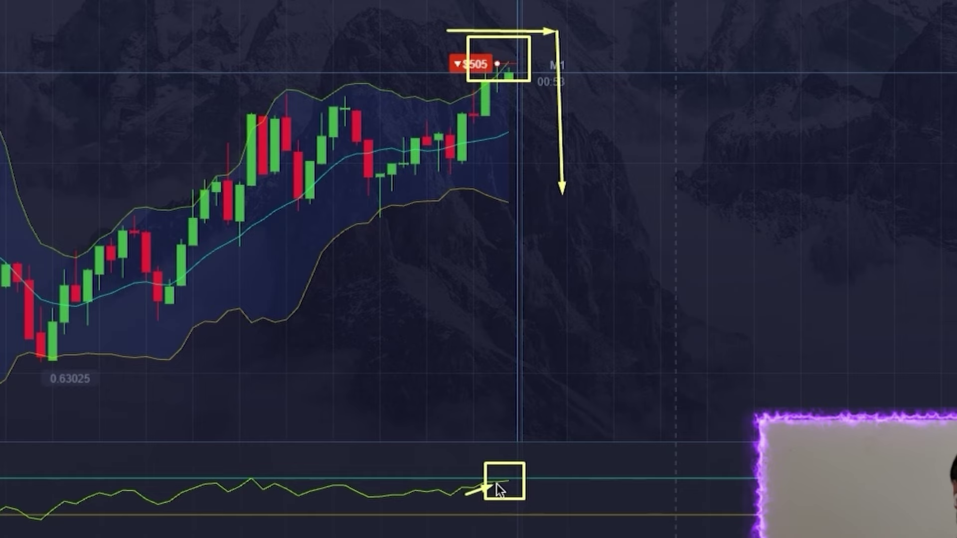
{"action": "left_click_drag", "start_coordinate": [510, 480], "coordinate": [524, 537]}
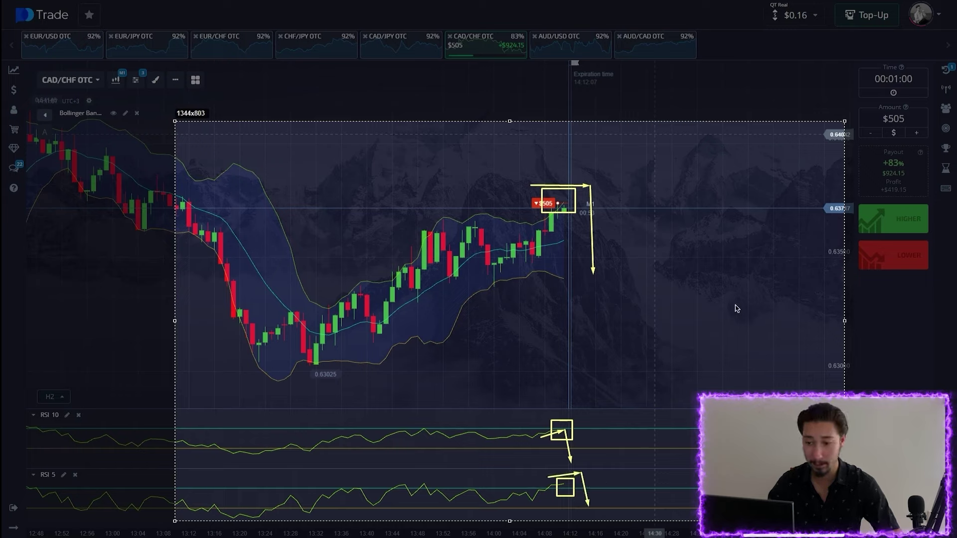
{"action": "key", "text": "Escape"}
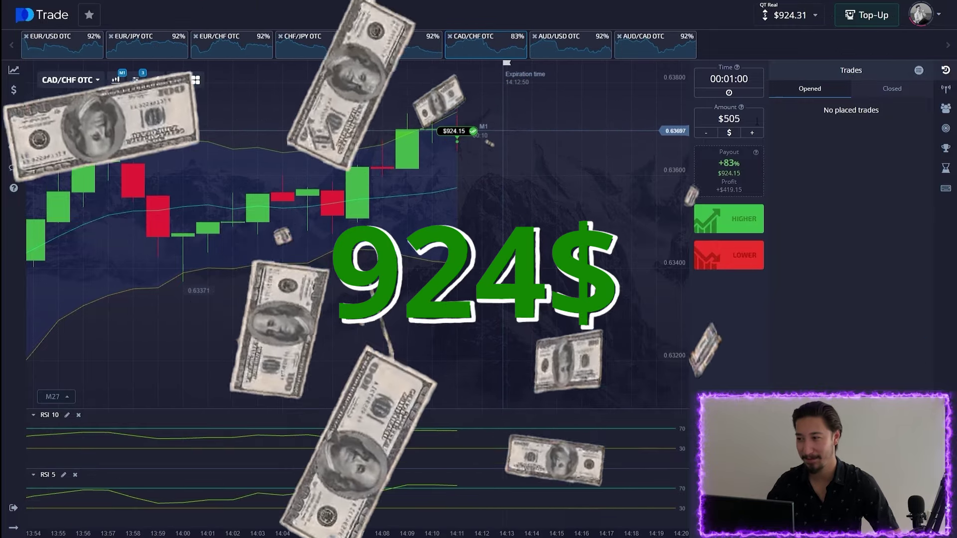
Step: Set the trade amount to $924 and zoom the CAD/CHF OTC chart out and in
{"action": "left_click", "coordinate": [747, 118]}
{"action": "key", "text": "BackSpace"}
{"action": "key", "text": "BackSpace"}
{"action": "key", "text": "BackSpace"}
{"action": "type", "text": "924"}
{"action": "left_click", "coordinate": [501, 380]}
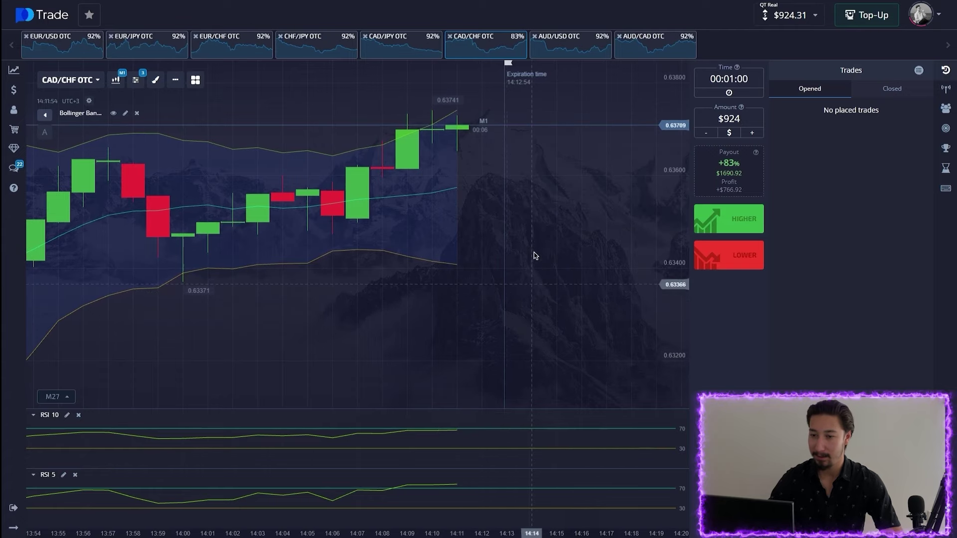
{"action": "scroll", "coordinate": [516, 229], "scroll_direction": "down", "scroll_amount": 5}
{"action": "scroll", "coordinate": [516, 229], "scroll_direction": "down", "scroll_amount": 3}
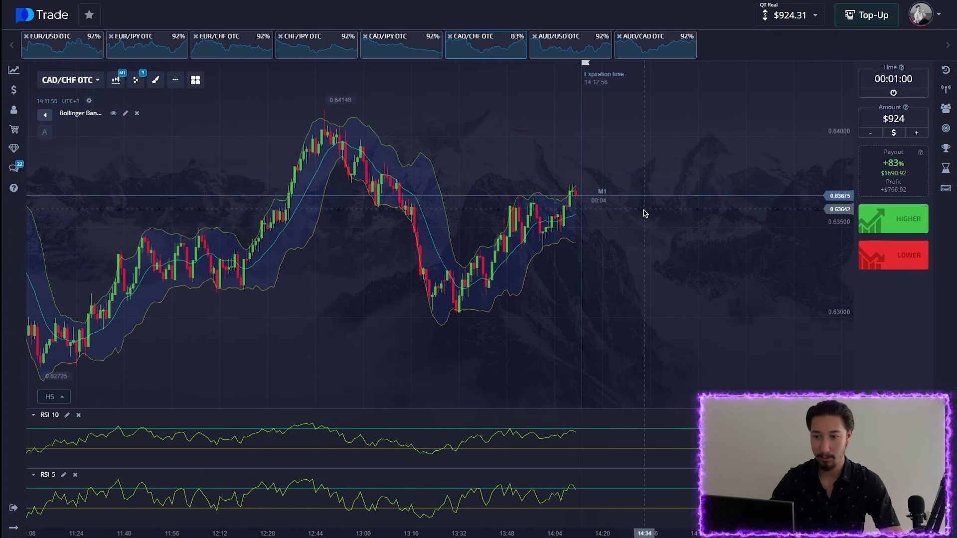
{"action": "scroll", "coordinate": [645, 179], "scroll_direction": "up", "scroll_amount": 2}
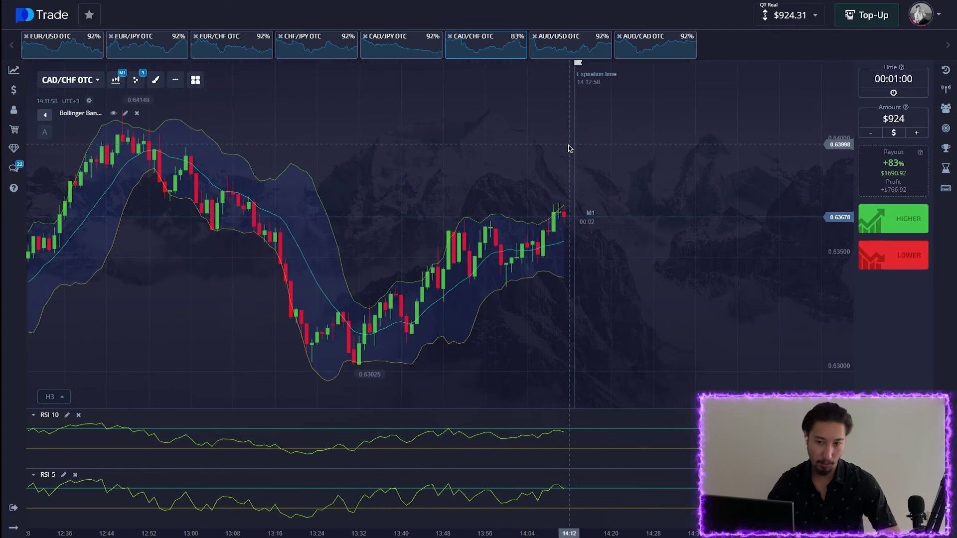
{"action": "scroll", "coordinate": [569, 150], "scroll_direction": "down", "scroll_amount": 2}
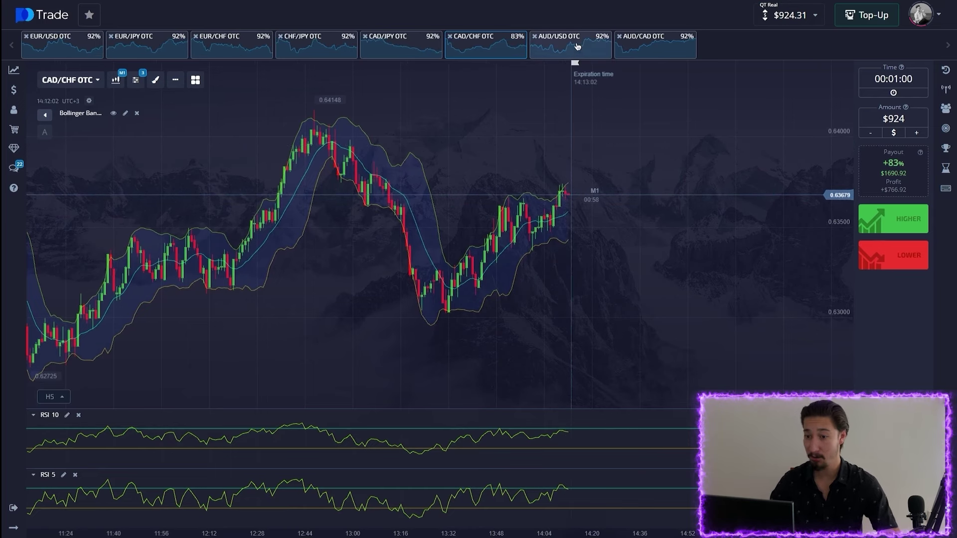
Step: Place a $924 Higher trade on AUD/USD OTC and zoom the chart while it runs
{"action": "left_click", "coordinate": [593, 47]}
{"action": "left_click", "coordinate": [648, 47]}
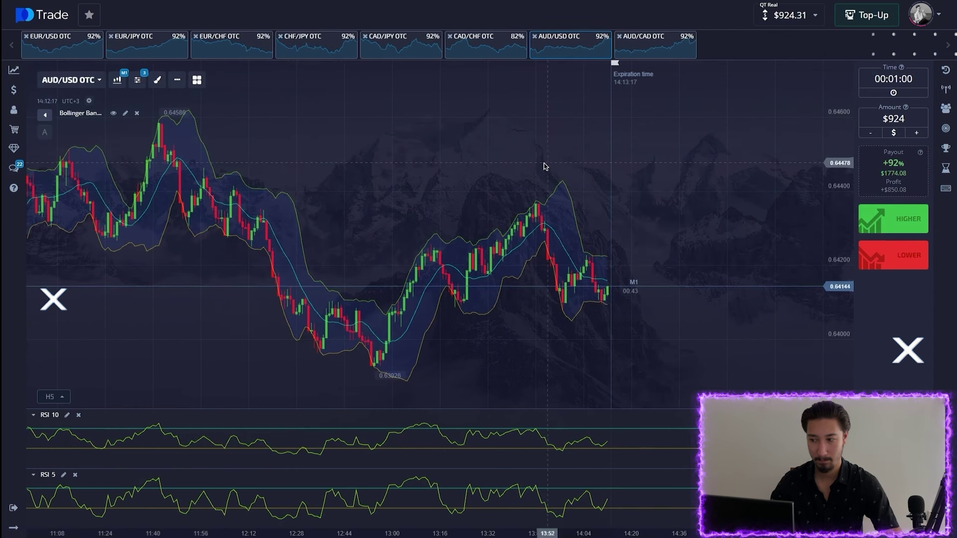
{"action": "key", "text": "shift+w"}
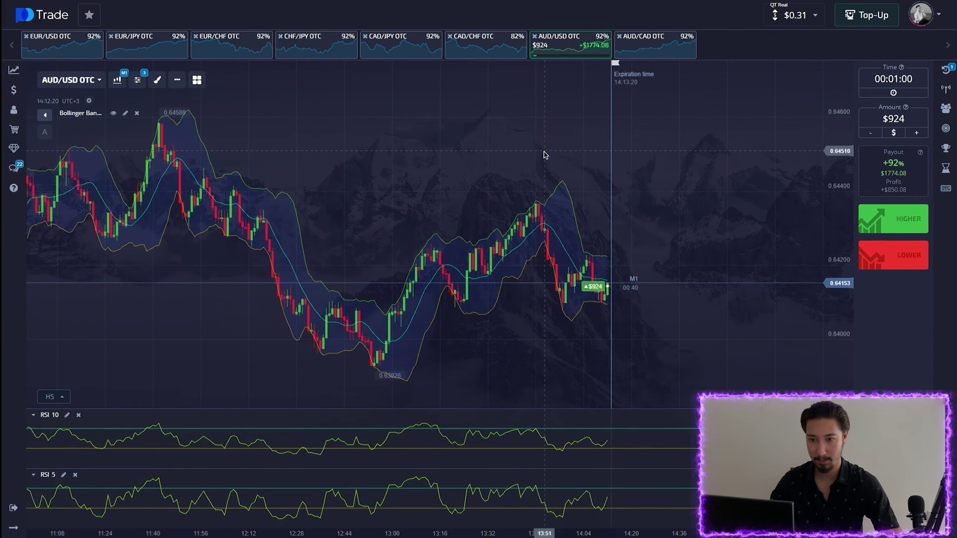
{"action": "scroll", "coordinate": [544, 155], "scroll_direction": "up", "scroll_amount": 2}
{"action": "scroll", "coordinate": [651, 173], "scroll_direction": "up", "scroll_amount": 1}
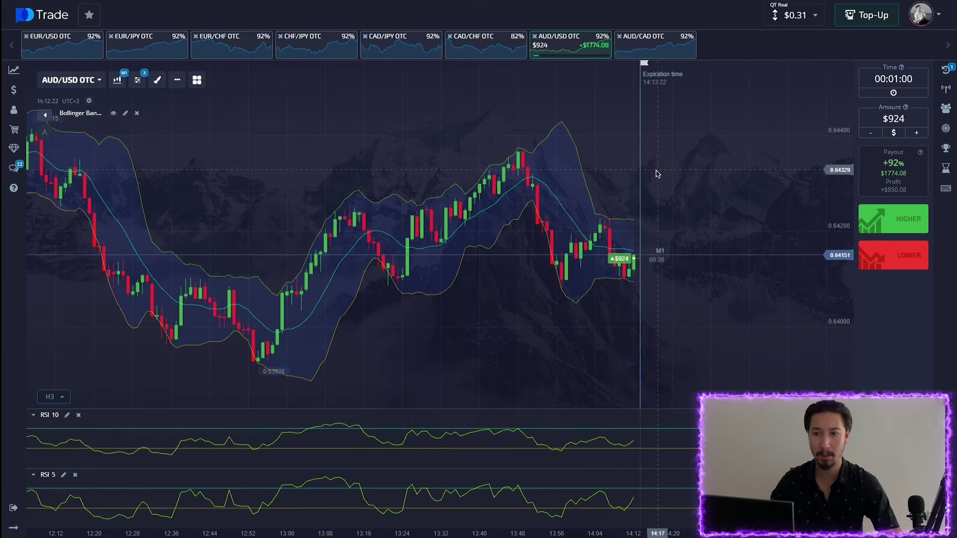
{"action": "scroll", "coordinate": [643, 155], "scroll_direction": "up", "scroll_amount": 2}
{"action": "scroll", "coordinate": [606, 271], "scroll_direction": "up", "scroll_amount": 2}
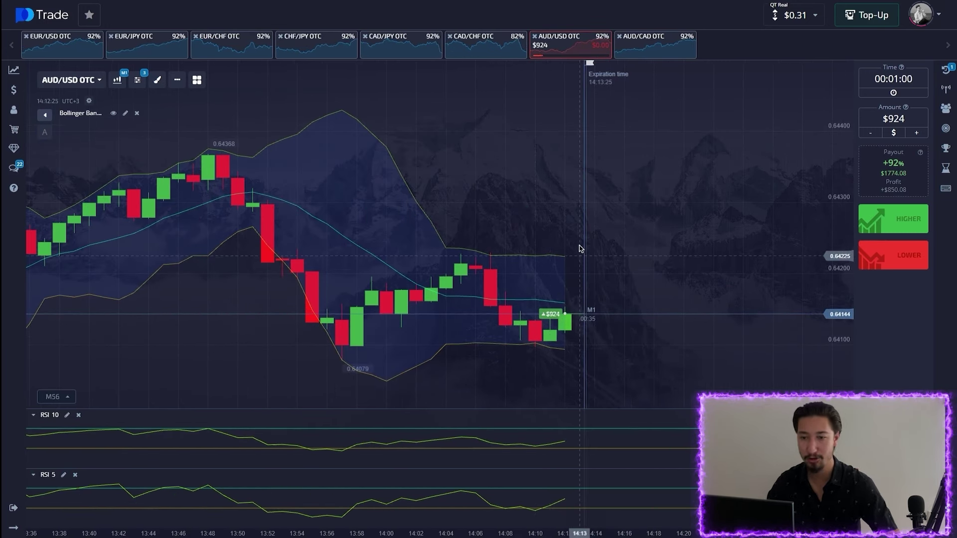
{"action": "scroll", "coordinate": [555, 224], "scroll_direction": "down", "scroll_amount": 1}
{"action": "scroll", "coordinate": [555, 224], "scroll_direction": "down", "scroll_amount": 1}
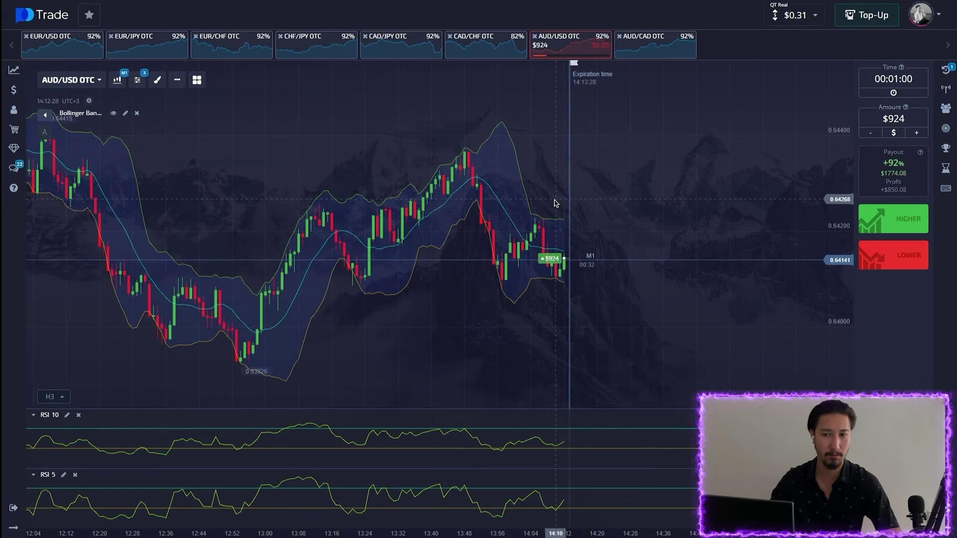
{"action": "scroll", "coordinate": [585, 179], "scroll_direction": "up", "scroll_amount": 1}
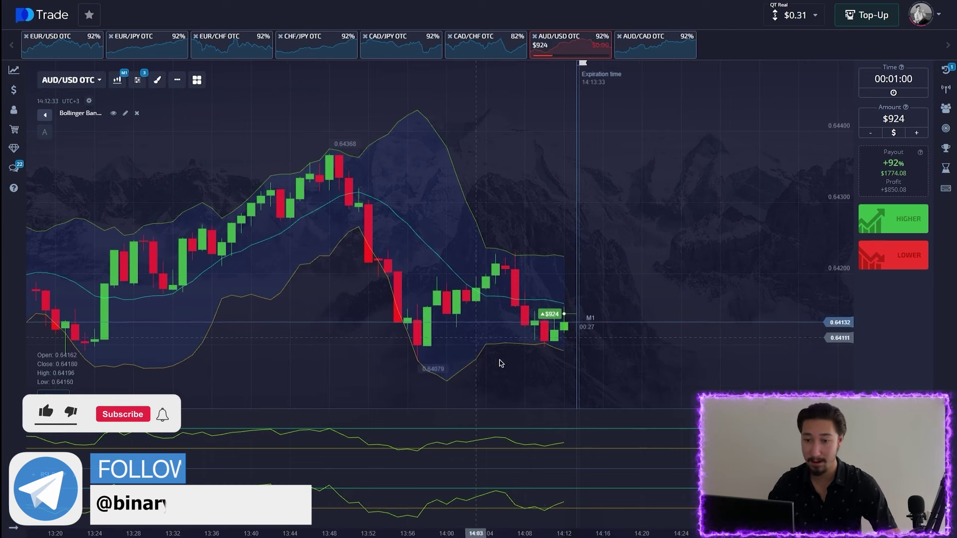
{"action": "scroll", "coordinate": [576, 250], "scroll_direction": "up", "scroll_amount": 1}
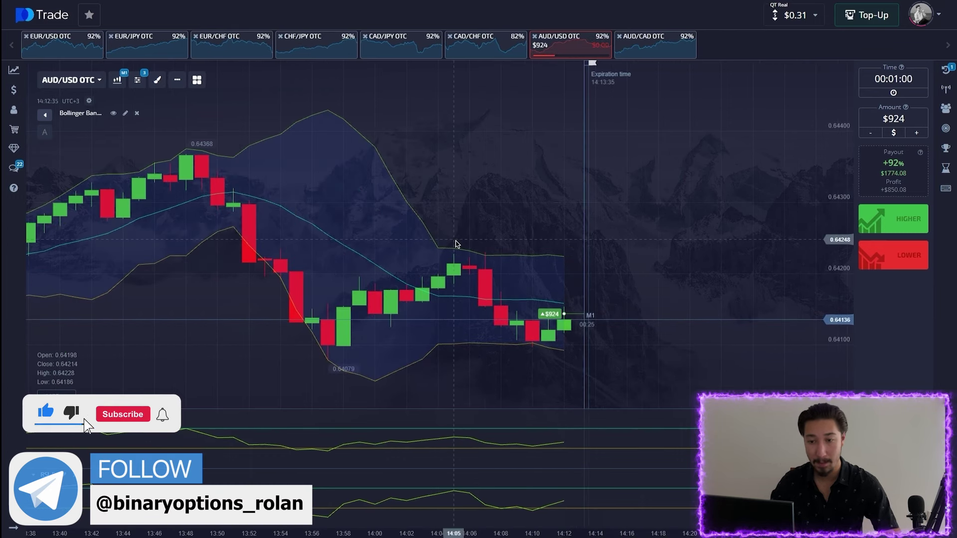
{"action": "scroll", "coordinate": [514, 196], "scroll_direction": "down", "scroll_amount": 1}
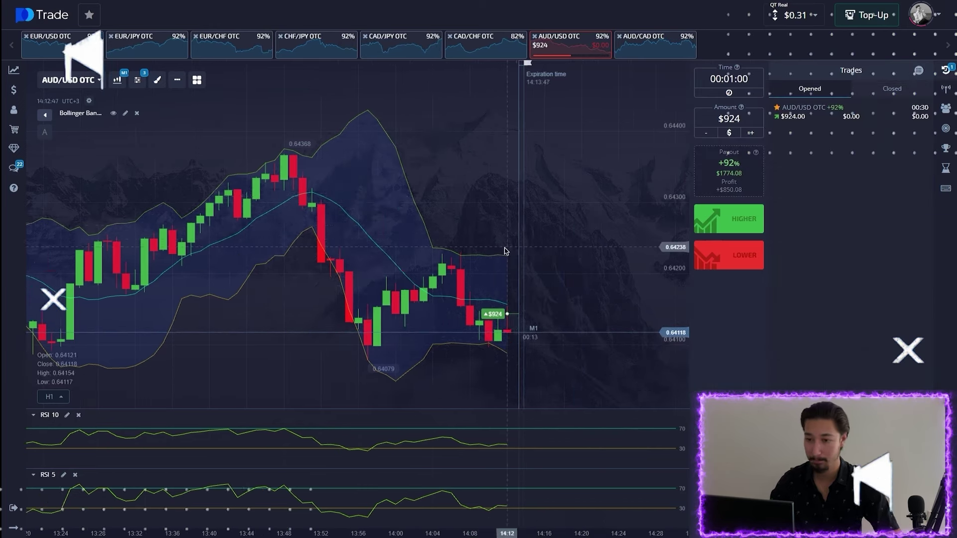
{"action": "scroll", "coordinate": [525, 220], "scroll_direction": "up", "scroll_amount": 5}
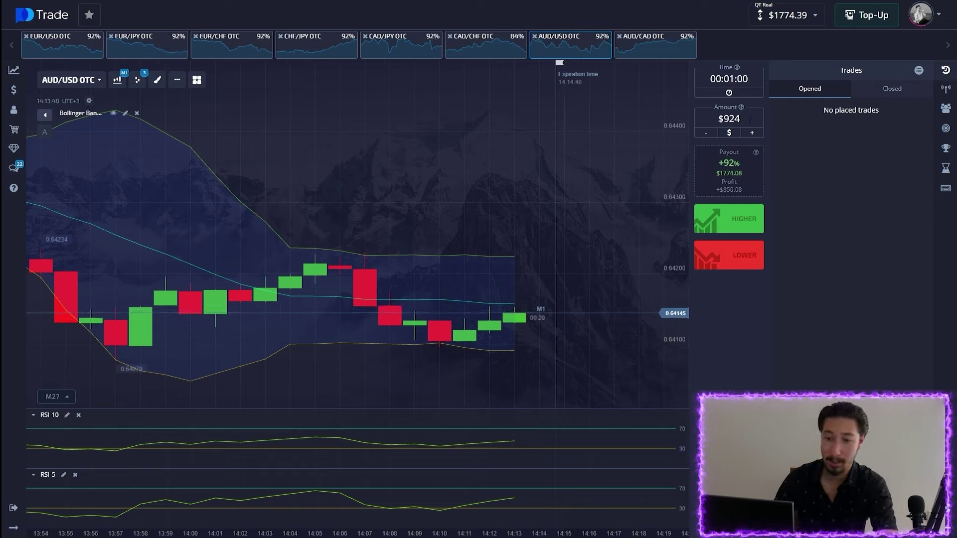
Step: Replace the trade amount with 887 and close the keypad
{"action": "left_click", "coordinate": [749, 120]}
{"action": "key", "text": "BackSpace"}
{"action": "key", "text": "BackSpace"}
{"action": "type", "text": "887"}
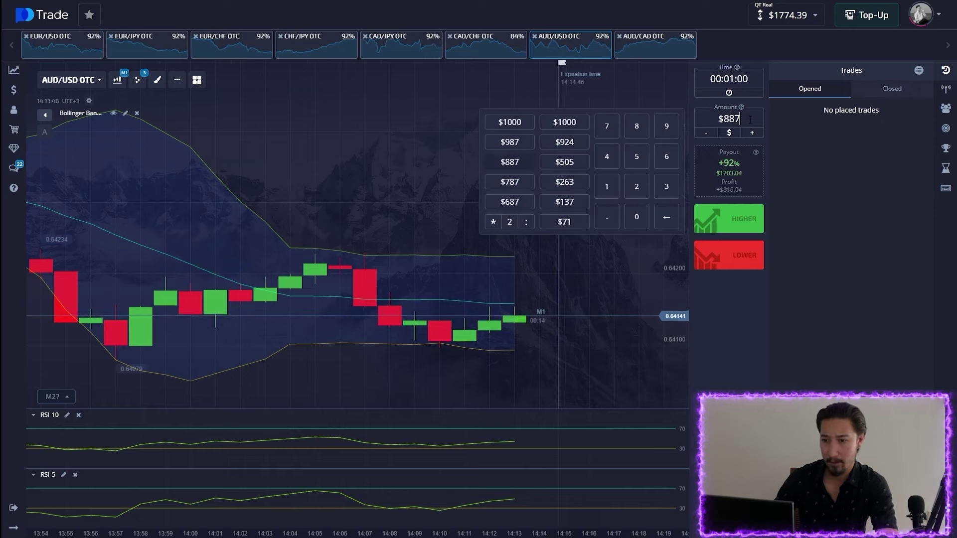
{"action": "left_click", "coordinate": [609, 282]}
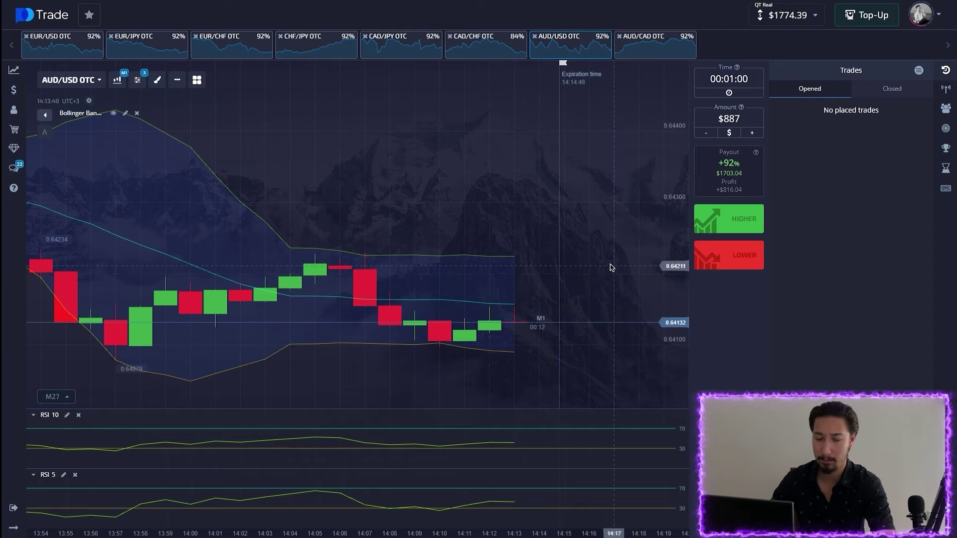
{"action": "scroll", "coordinate": [573, 229], "scroll_direction": "down", "scroll_amount": 6}
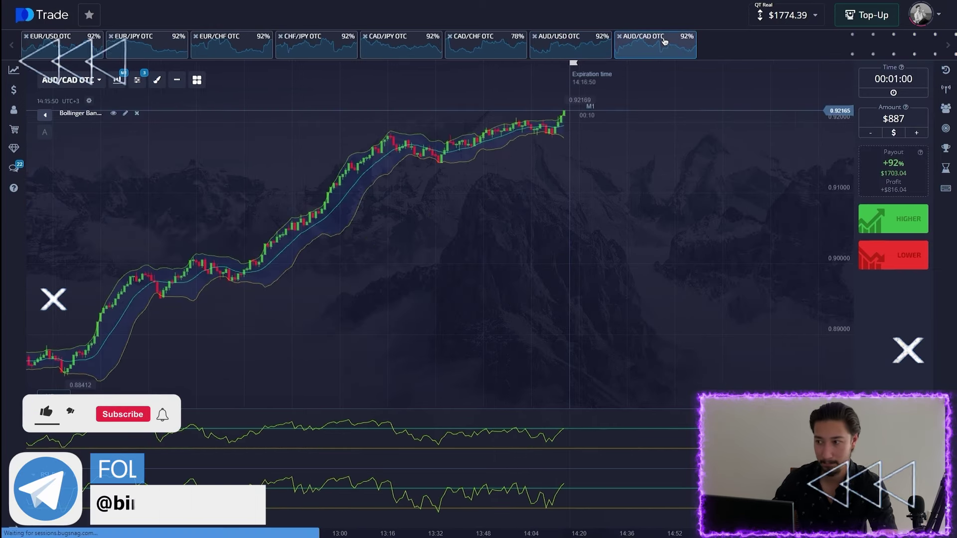
Step: Place two $887 Lower trades on AUD/CAD OTC and select the chart region to annotate
{"action": "left_click", "coordinate": [862, 249]}
{"action": "left_click", "coordinate": [862, 249]}
{"action": "scroll", "coordinate": [494, 216], "scroll_direction": "up", "scroll_amount": 5}
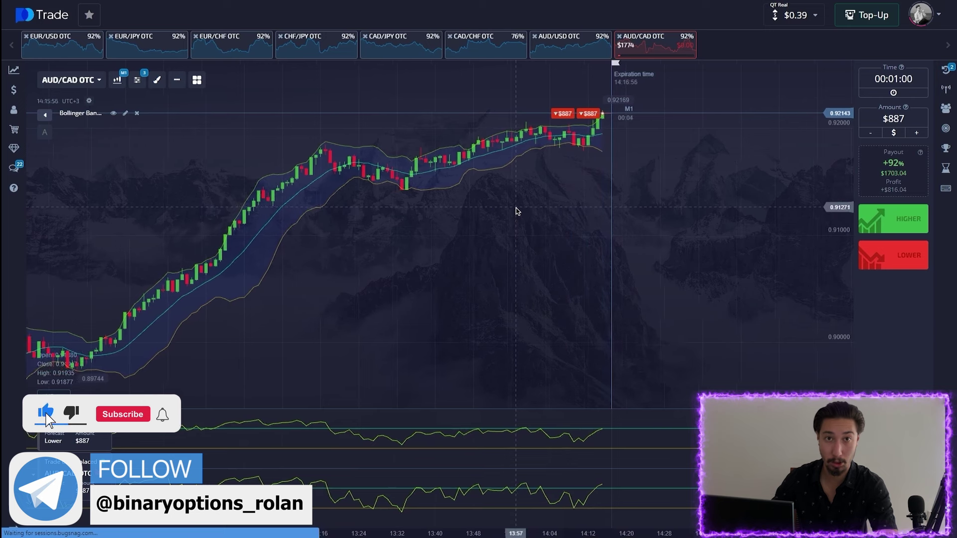
{"action": "left_click_drag", "start_coordinate": [711, 131], "coordinate": [543, 150]}
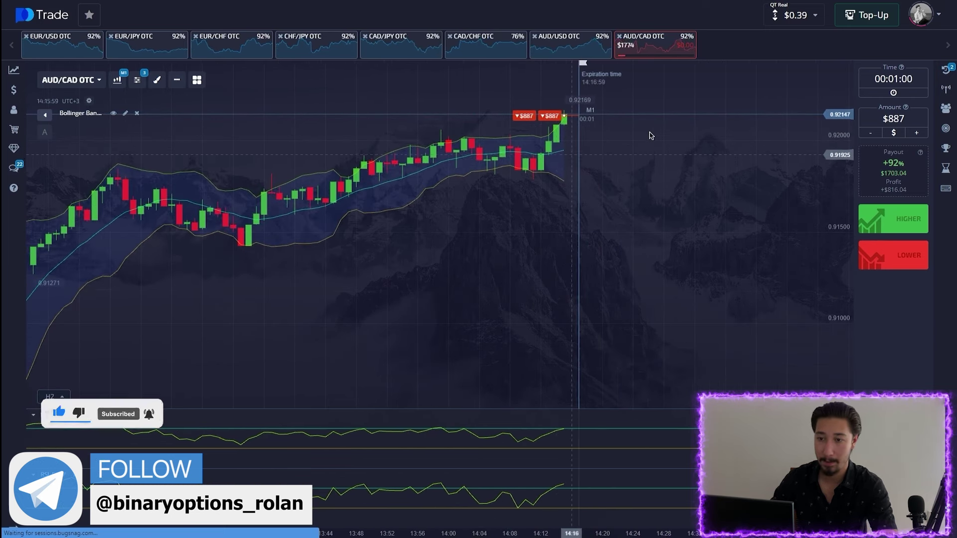
{"action": "scroll", "coordinate": [643, 155], "scroll_direction": "down", "scroll_amount": 4}
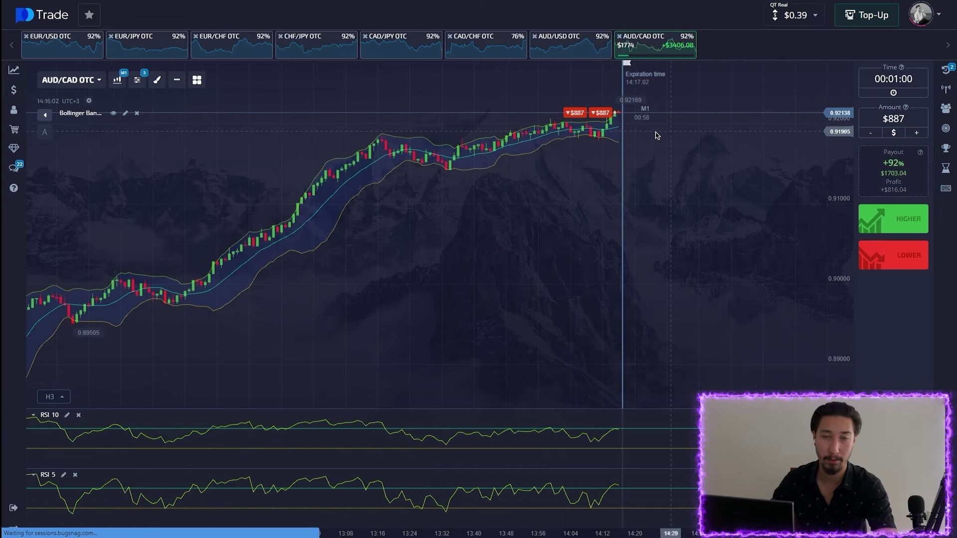
{"action": "scroll", "coordinate": [602, 130], "scroll_direction": "up", "scroll_amount": 4}
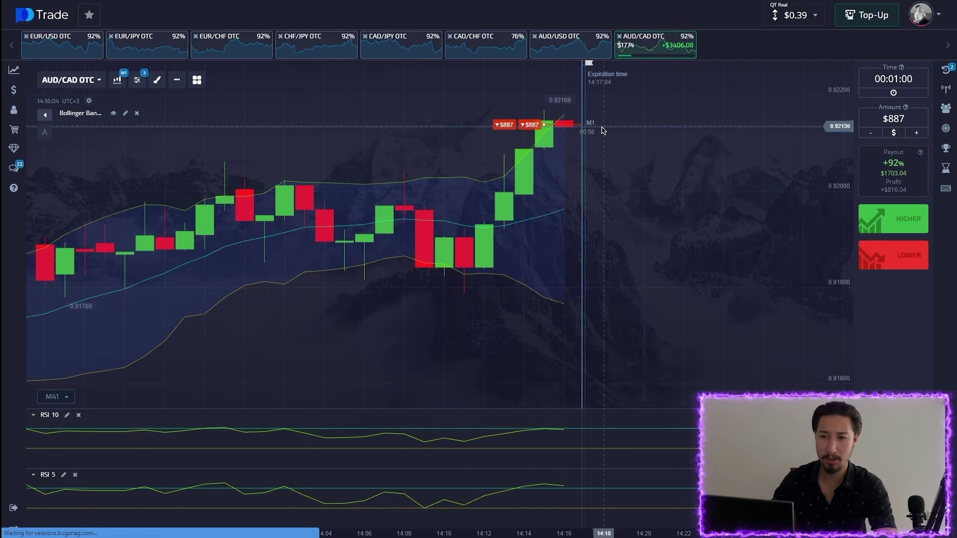
{"action": "scroll", "coordinate": [598, 129], "scroll_direction": "down", "scroll_amount": 3}
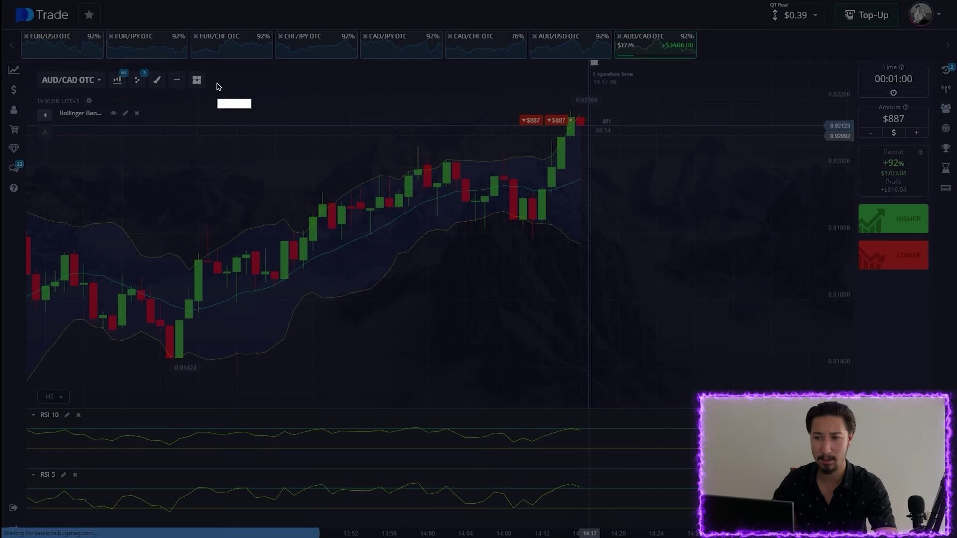
{"action": "left_click_drag", "start_coordinate": [217, 83], "coordinate": [814, 522]}
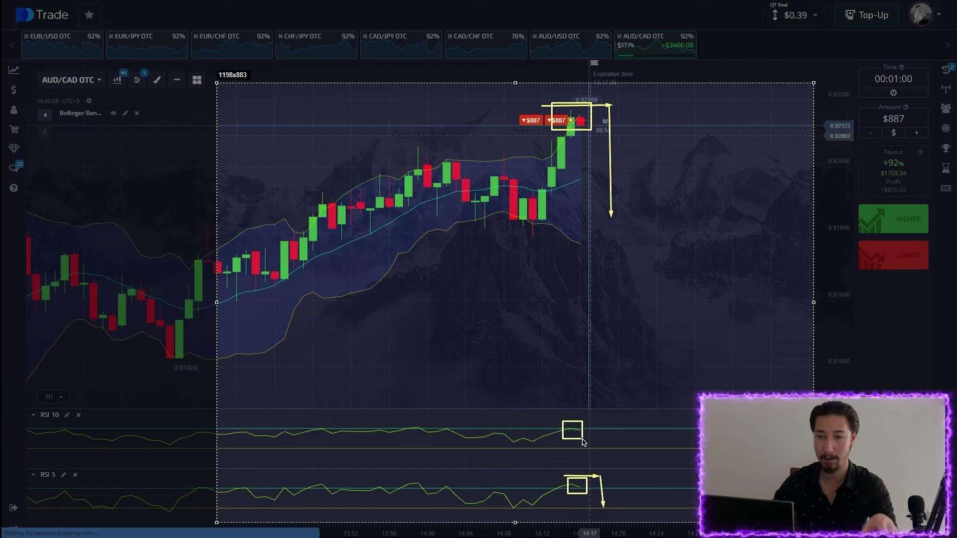
Step: Add an arrow on the RSI 10 reading, close the annotation, and pan past the live candle
{"action": "left_click_drag", "start_coordinate": [558, 439], "coordinate": [573, 431]}
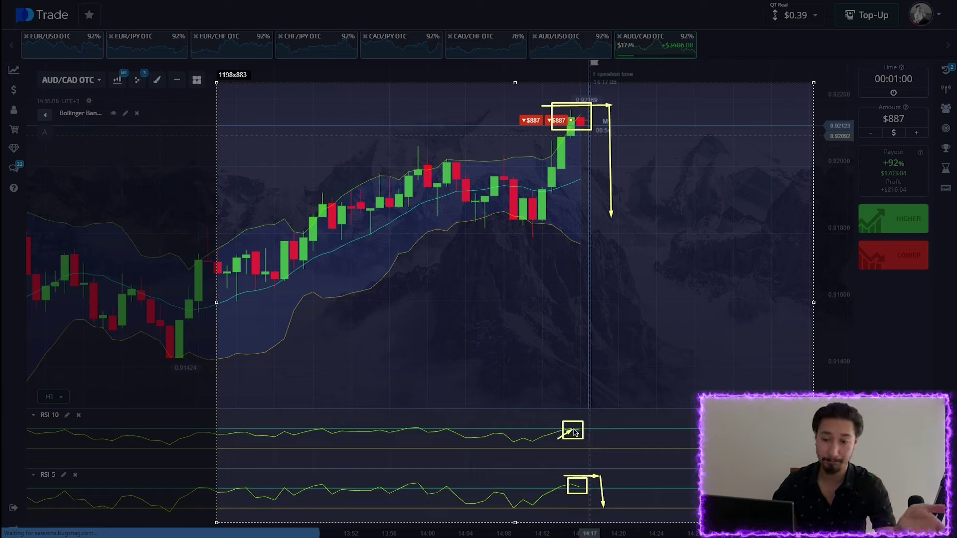
{"action": "left_click", "coordinate": [806, 72]}
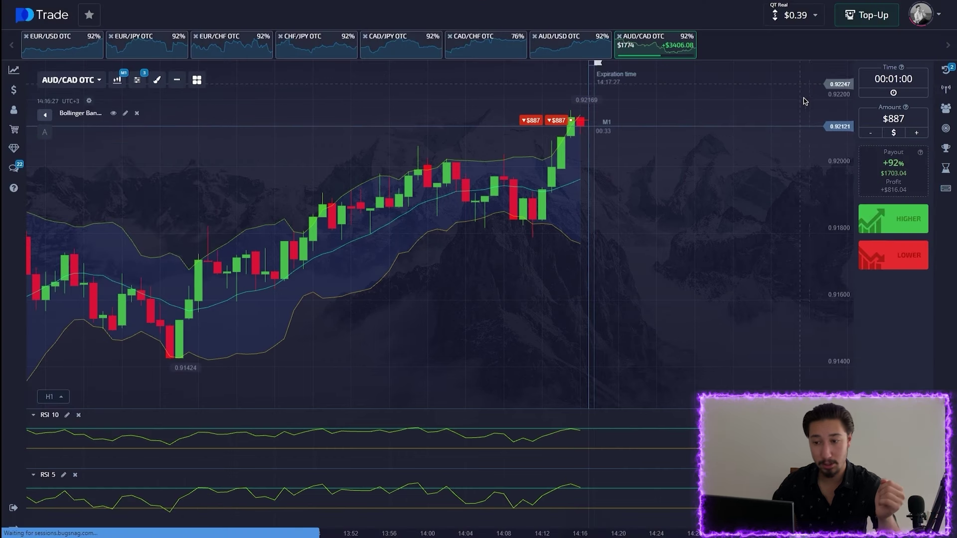
{"action": "scroll", "coordinate": [598, 170], "scroll_direction": "up", "scroll_amount": 5}
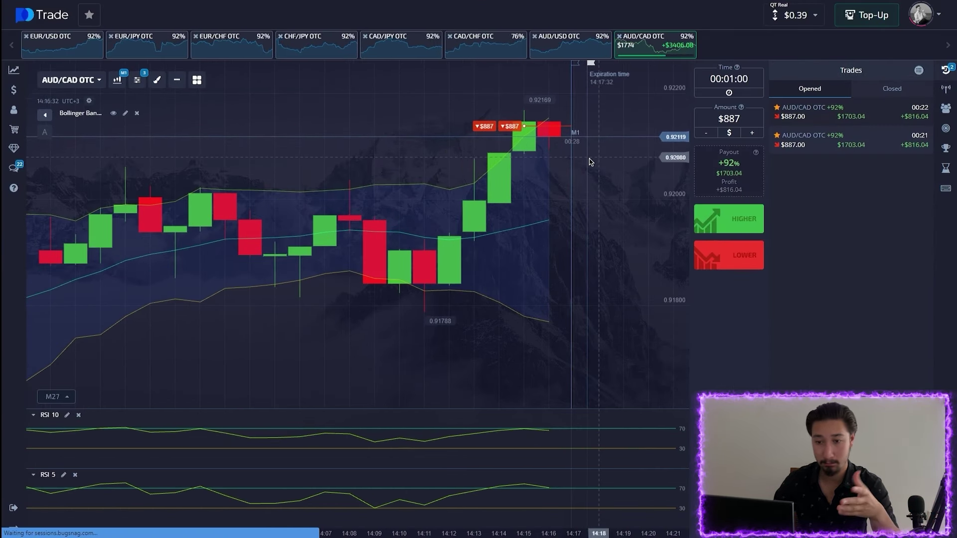
{"action": "left_click_drag", "start_coordinate": [591, 160], "coordinate": [526, 172]}
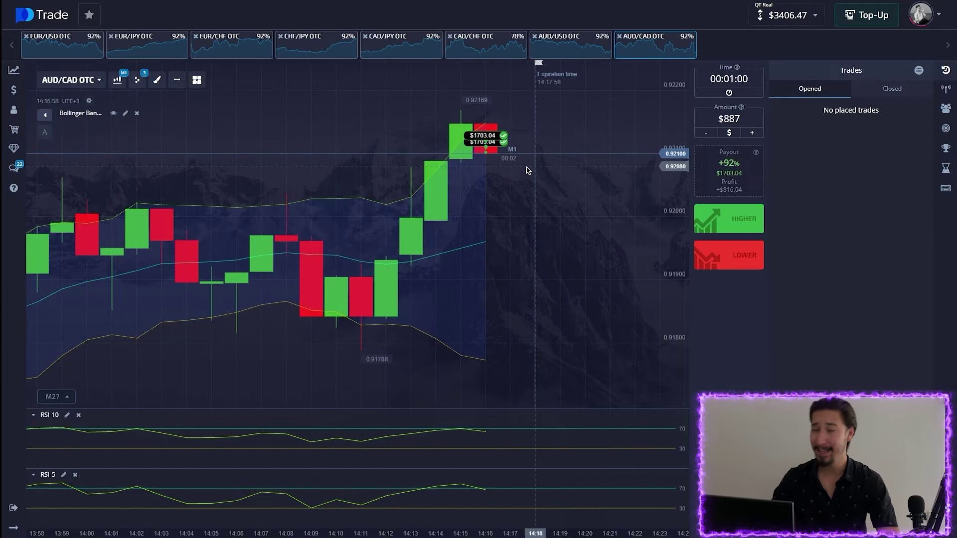
Step: Close the trades list, open the account balances list and start a withdrawal
{"action": "scroll", "coordinate": [532, 172], "scroll_direction": "down", "scroll_amount": 5}
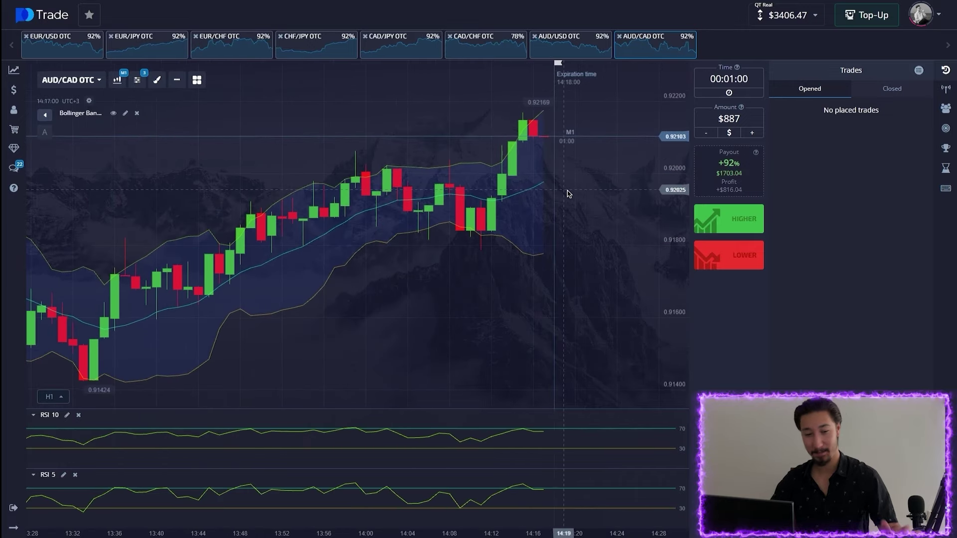
{"action": "left_click", "coordinate": [949, 72]}
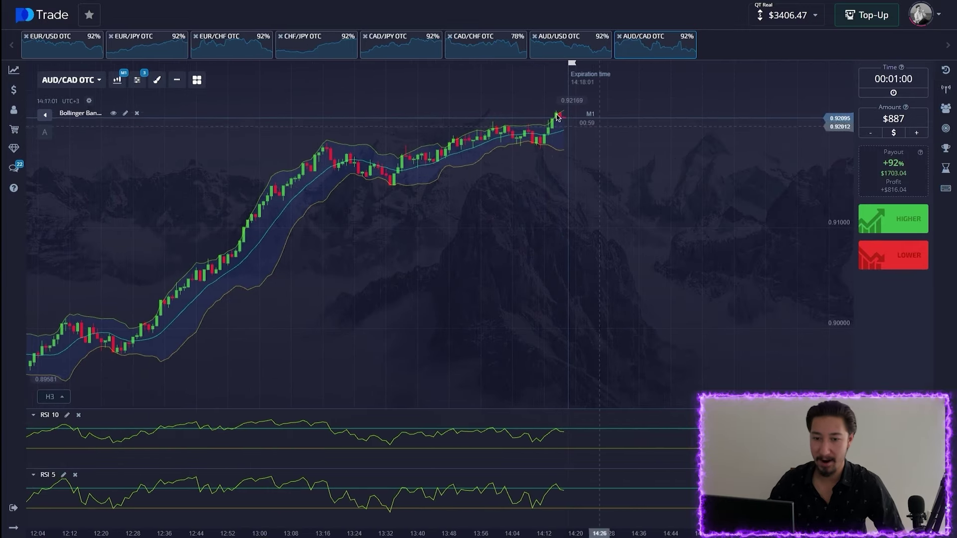
{"action": "scroll", "coordinate": [561, 107], "scroll_direction": "up", "scroll_amount": 2}
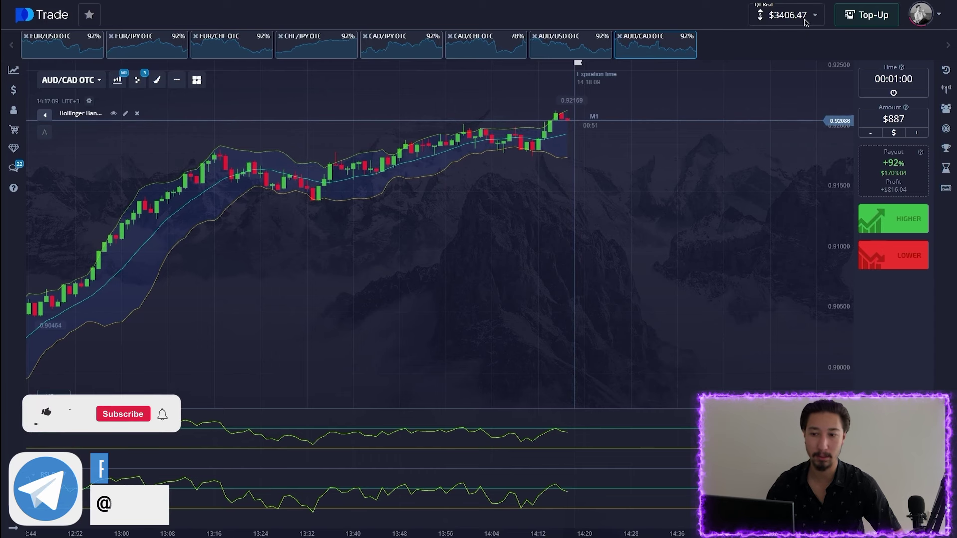
{"action": "left_click", "coordinate": [787, 15]}
{"action": "left_click", "coordinate": [808, 70]}
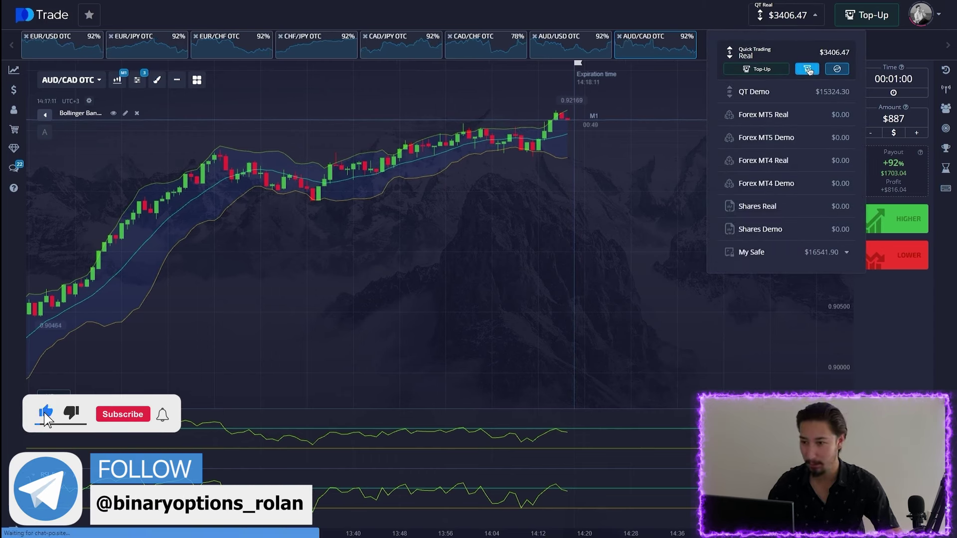